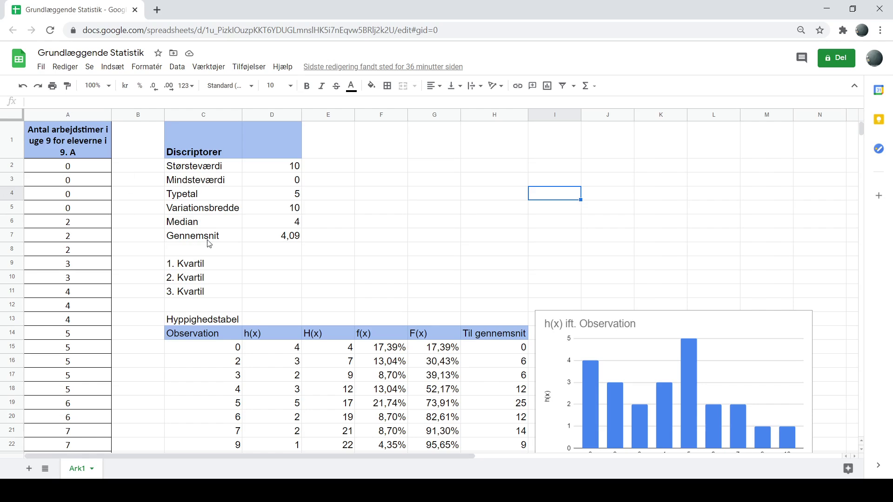
- Review the descriptor labels from Størsteværdi to Gennemsnit and the 1. Kvartil label below them in column C
{"action": "left_click_drag", "start_coordinate": [168, 158], "coordinate": [215, 240]}
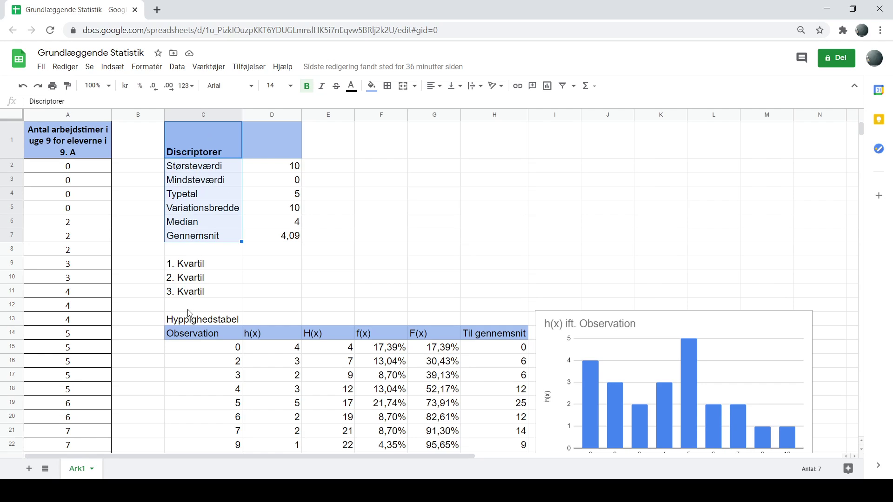
{"action": "left_click", "coordinate": [206, 171]}
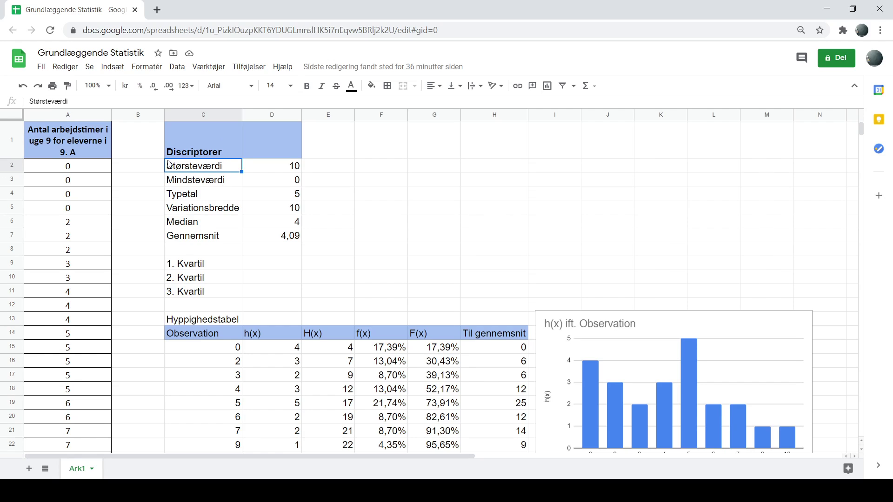
{"action": "left_click_drag", "start_coordinate": [169, 164], "coordinate": [233, 240]}
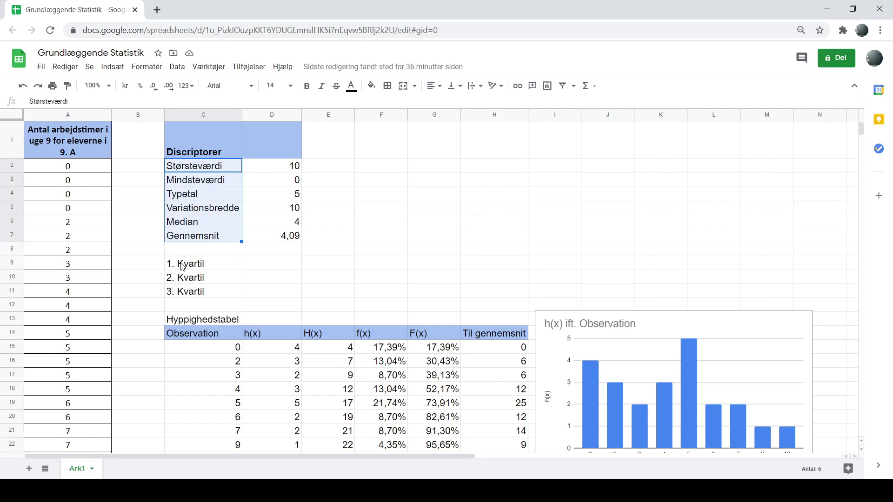
{"action": "left_click", "coordinate": [226, 265]}
{"action": "mouse_move", "coordinate": [229, 265]}
{"action": "left_mouse_down"}
{"action": "mouse_move", "coordinate": [232, 295]}
{"action": "mouse_move", "coordinate": [230, 263]}
{"action": "left_mouse_up"}
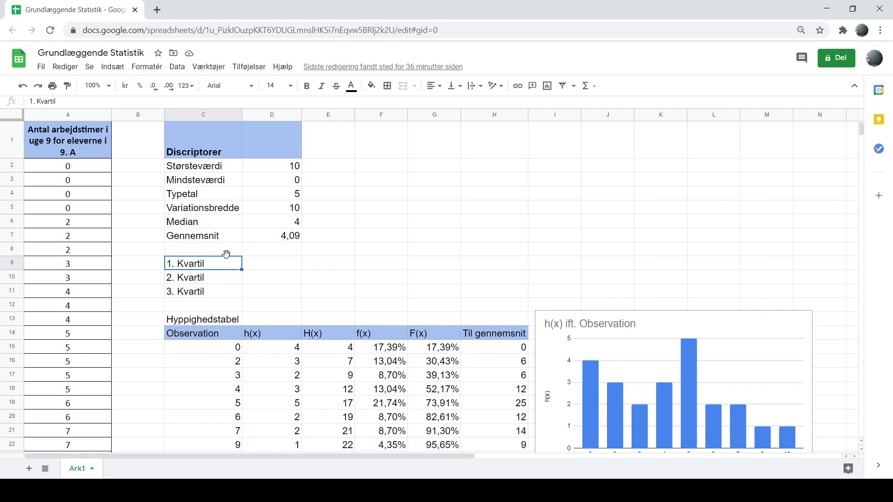
{"action": "left_click", "coordinate": [220, 250]}
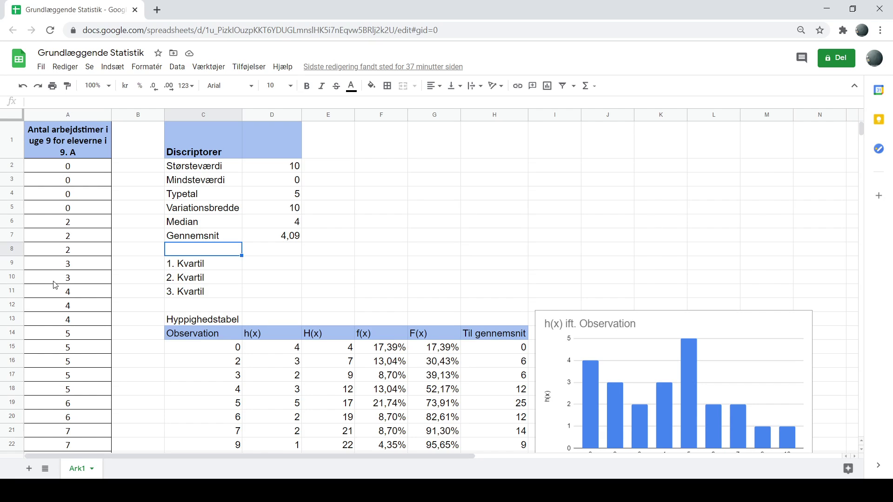
- Examine the 9. A working-hours observations in column A alongside the descriptor values in column D
{"action": "scroll", "coordinate": [59, 286], "scroll_direction": "down", "scroll_amount": 1}
{"action": "scroll", "coordinate": [59, 286], "scroll_direction": "up", "scroll_amount": 1}
{"action": "scroll", "coordinate": [81, 167], "scroll_direction": "down", "scroll_amount": 1}
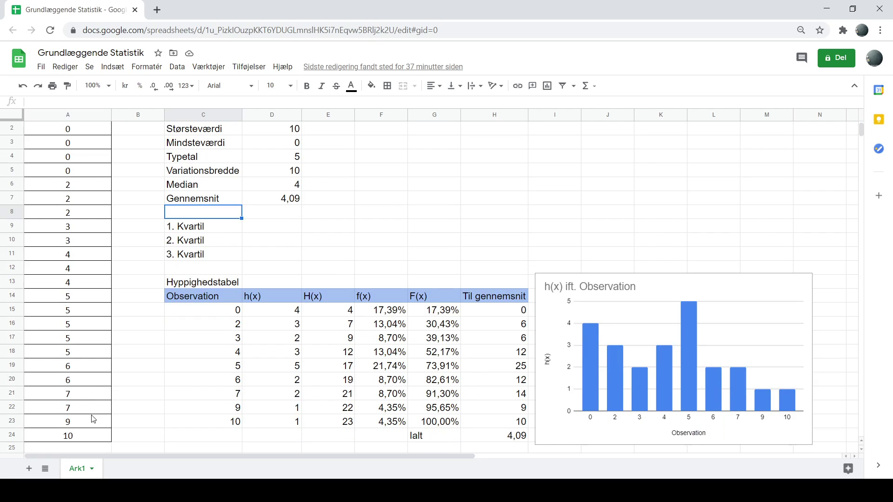
{"action": "scroll", "coordinate": [93, 419], "scroll_direction": "up", "scroll_amount": 1}
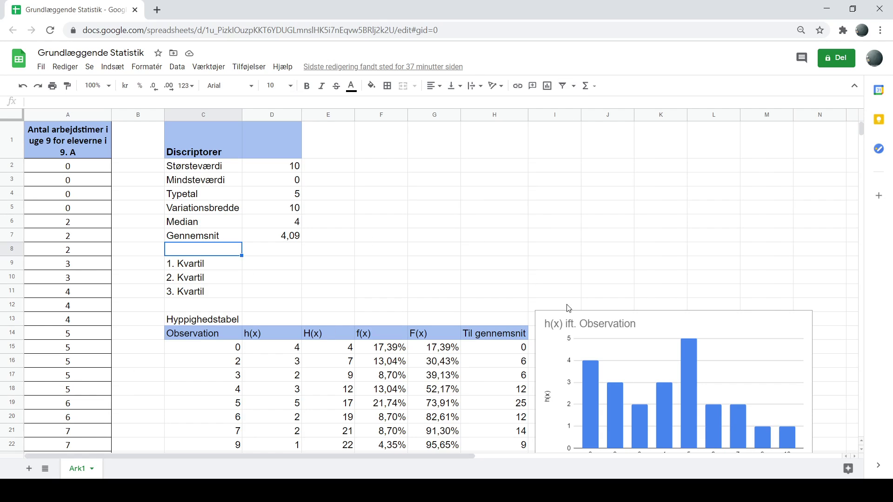
{"action": "scroll", "coordinate": [584, 291], "scroll_direction": "down", "scroll_amount": 1}
{"action": "scroll", "coordinate": [584, 290], "scroll_direction": "up", "scroll_amount": 1}
{"action": "scroll", "coordinate": [93, 351], "scroll_direction": "down", "scroll_amount": 1}
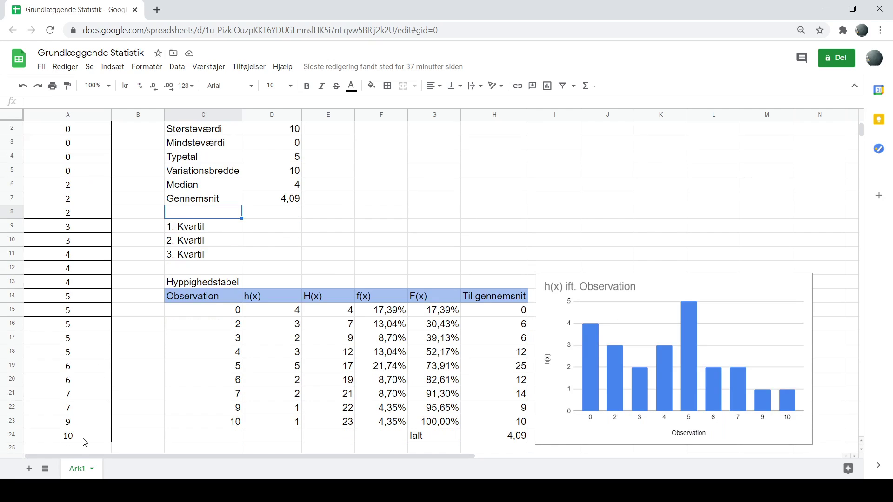
{"action": "scroll", "coordinate": [100, 209], "scroll_direction": "up", "scroll_amount": 1}
{"action": "scroll", "coordinate": [99, 209], "scroll_direction": "down", "scroll_amount": 1}
{"action": "scroll", "coordinate": [80, 439], "scroll_direction": "up", "scroll_amount": 1}
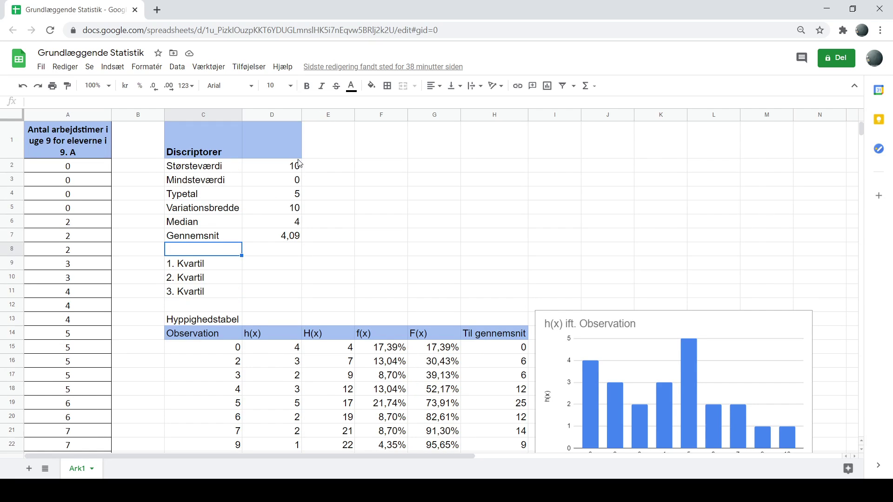
{"action": "scroll", "coordinate": [95, 381], "scroll_direction": "down", "scroll_amount": 1}
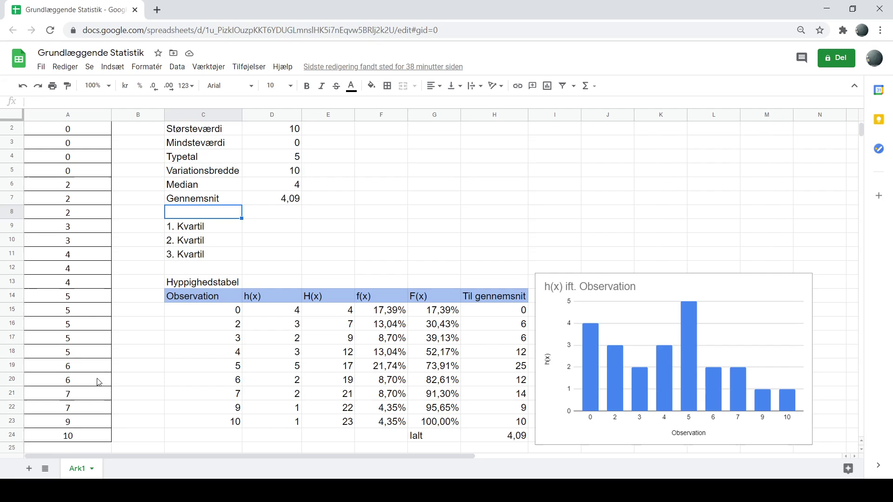
{"action": "scroll", "coordinate": [97, 381], "scroll_direction": "up", "scroll_amount": 1}
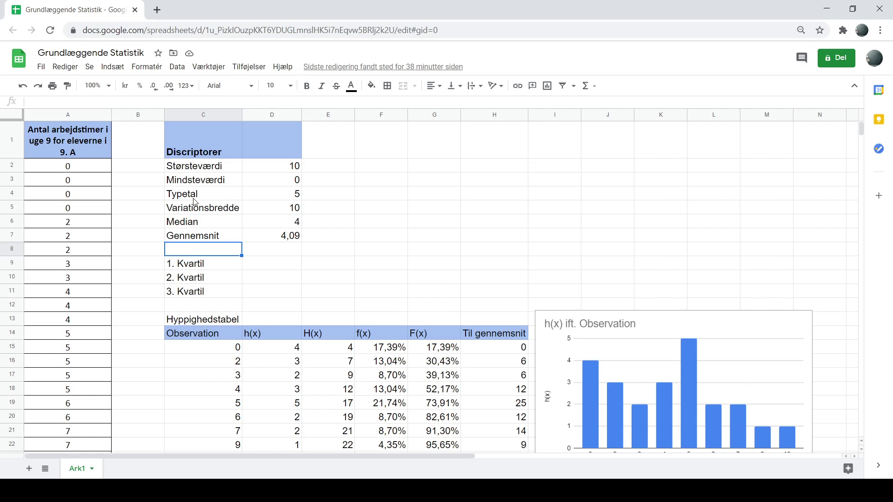
- Examine the Hyppighedstabel and compare its observations and h(x) counts with the data in column A
{"action": "left_click", "coordinate": [182, 324]}
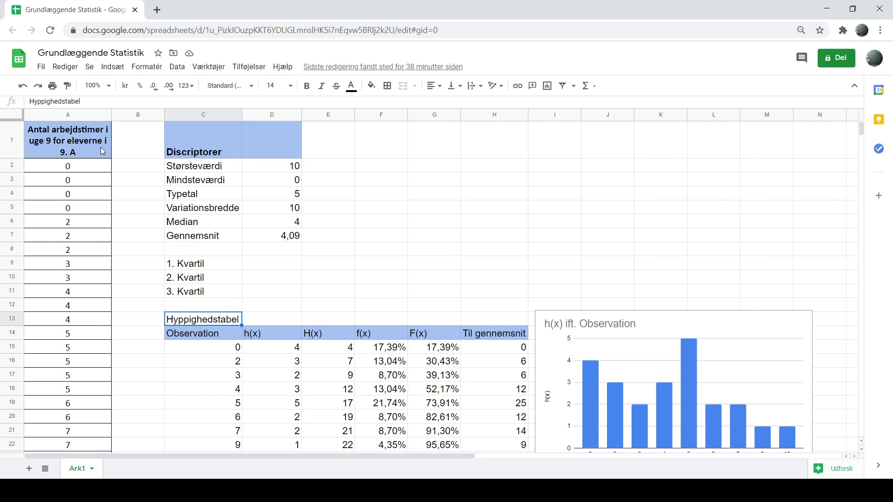
{"action": "scroll", "coordinate": [101, 147], "scroll_direction": "down", "scroll_amount": 1}
{"action": "scroll", "coordinate": [98, 165], "scroll_direction": "down", "scroll_amount": 1}
{"action": "scroll", "coordinate": [94, 179], "scroll_direction": "up", "scroll_amount": 1}
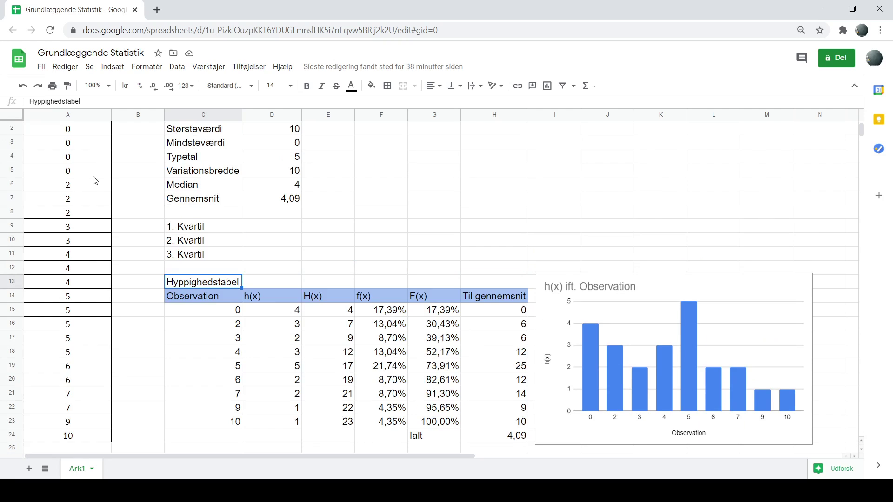
{"action": "scroll", "coordinate": [94, 186], "scroll_direction": "up", "scroll_amount": 1}
{"action": "scroll", "coordinate": [93, 195], "scroll_direction": "down", "scroll_amount": 1}
{"action": "scroll", "coordinate": [206, 209], "scroll_direction": "up", "scroll_amount": 2}
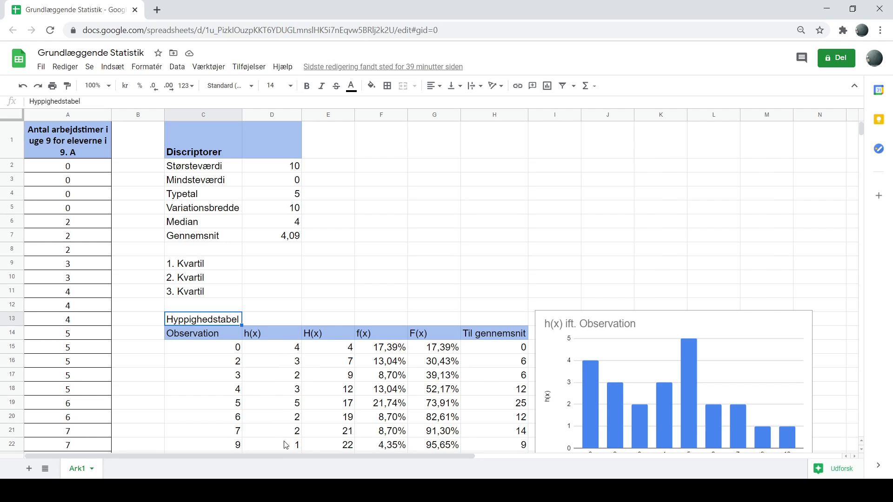
{"action": "scroll", "coordinate": [318, 389], "scroll_direction": "down", "scroll_amount": 1}
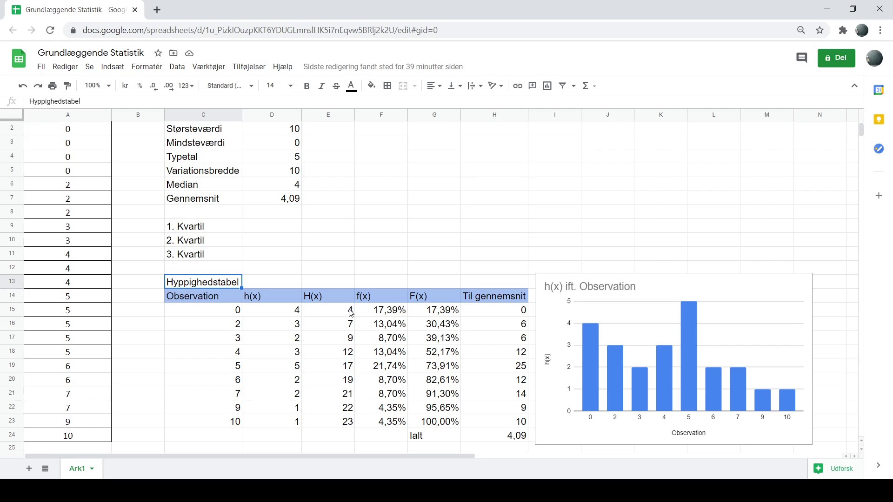
- Trace how the h(x) values add up to the cumulative H(x) values for observations 0, 2 and 3
{"action": "left_click", "coordinate": [293, 311]}
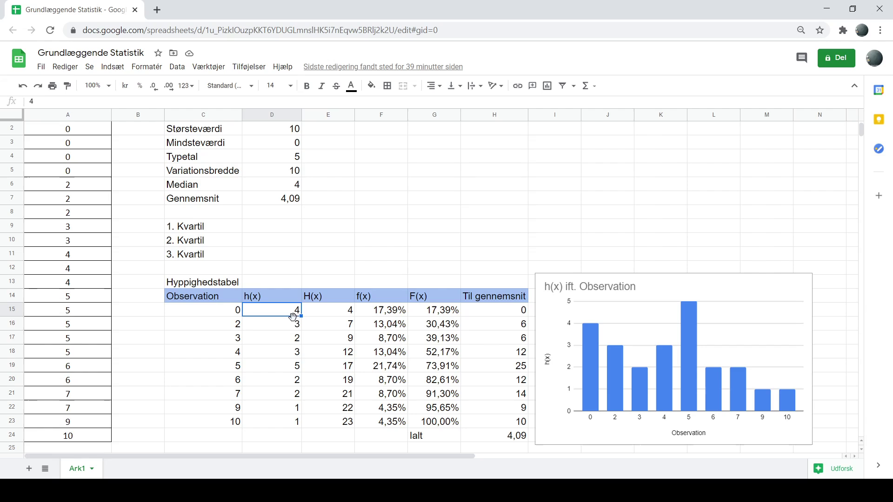
{"action": "left_click", "coordinate": [296, 327]}
{"action": "left_click", "coordinate": [289, 311]}
{"action": "left_click", "coordinate": [297, 326]}
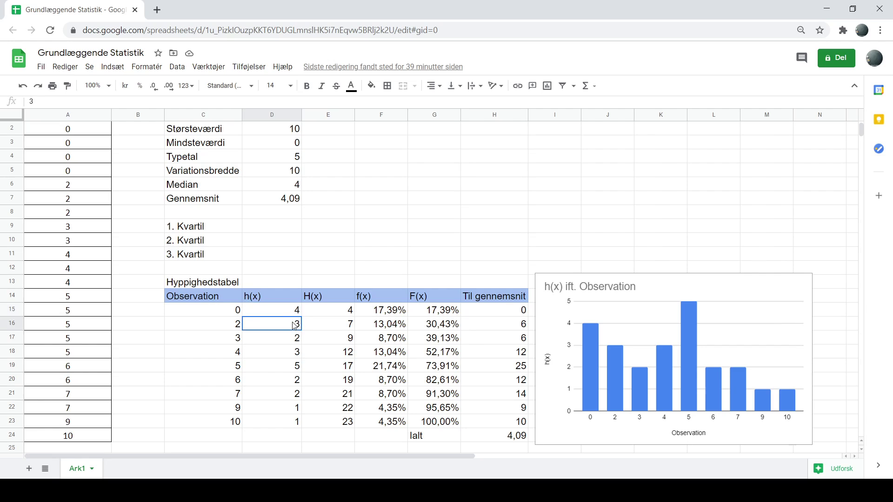
{"action": "left_click", "coordinate": [347, 325]}
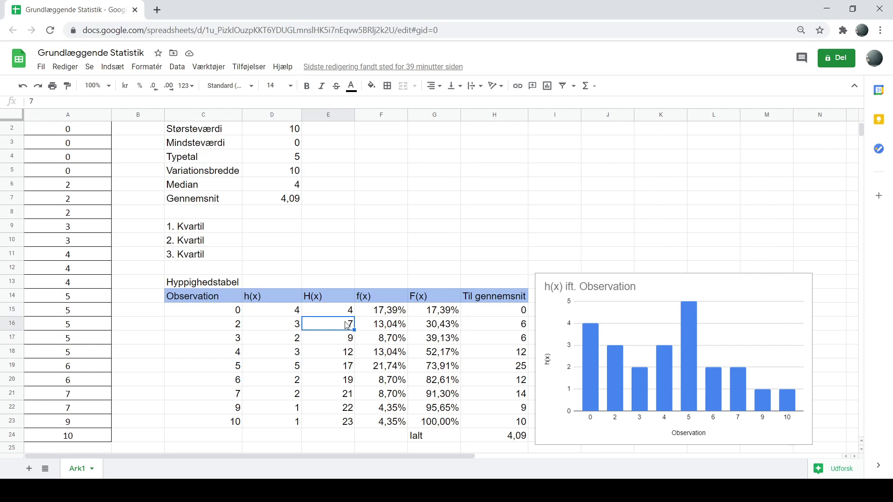
{"action": "left_click", "coordinate": [298, 316]}
{"action": "left_click", "coordinate": [296, 326]}
{"action": "left_click", "coordinate": [295, 342]}
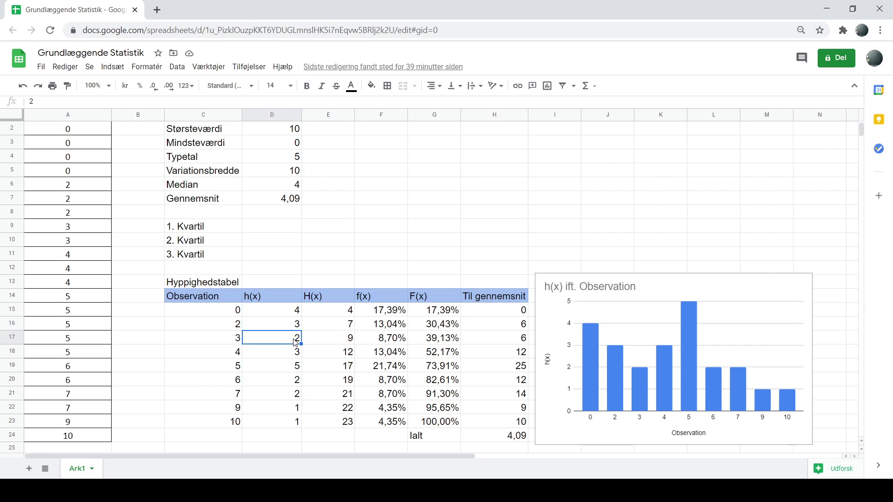
{"action": "left_click", "coordinate": [342, 343]}
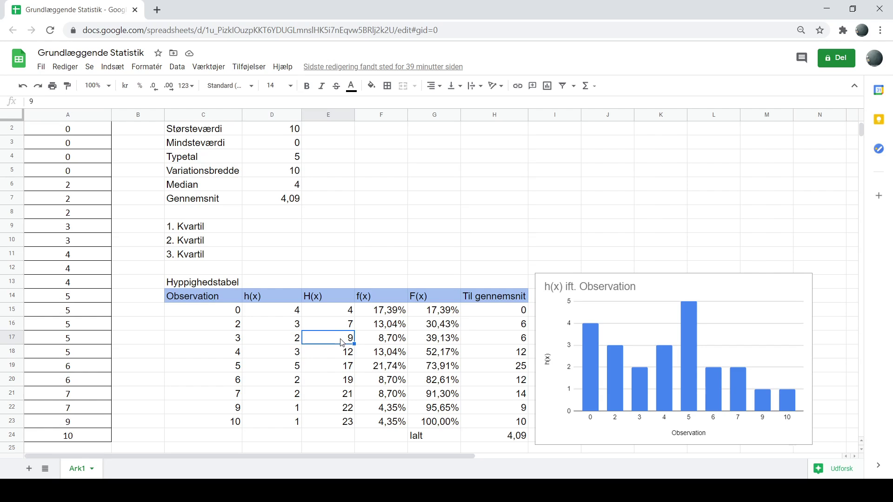
{"action": "left_click", "coordinate": [342, 325]}
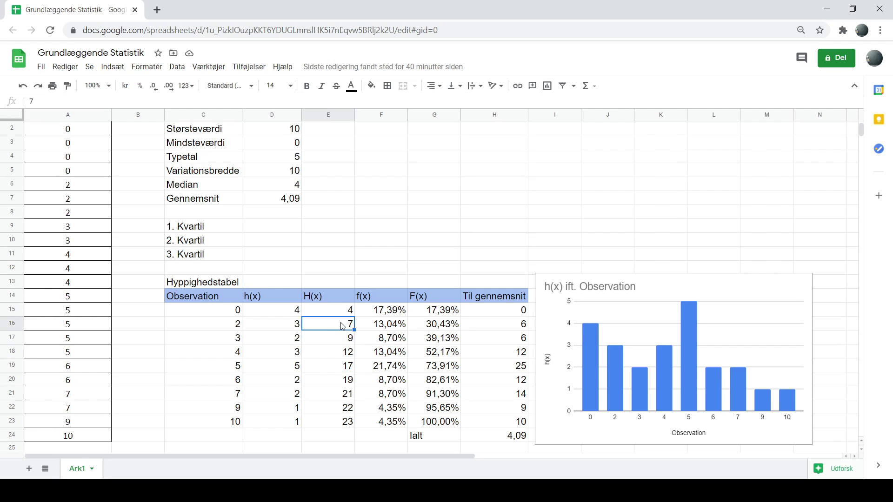
{"action": "left_click", "coordinate": [295, 345]}
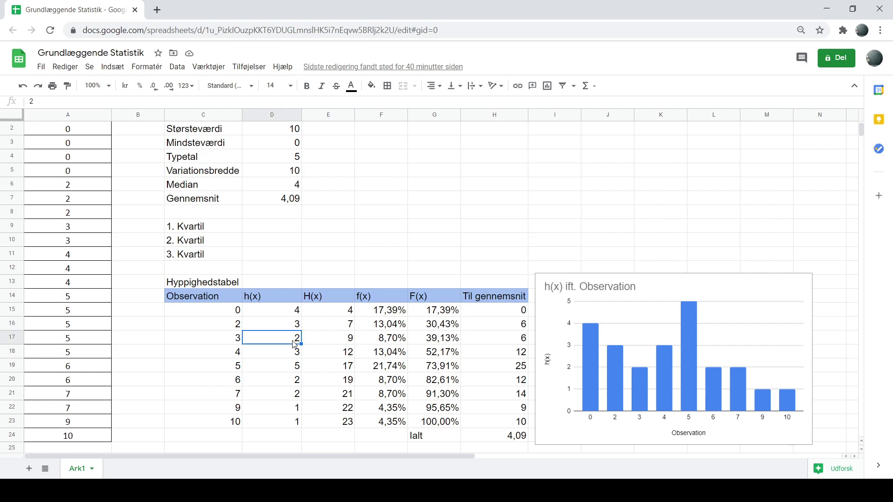
{"action": "left_click", "coordinate": [339, 344]}
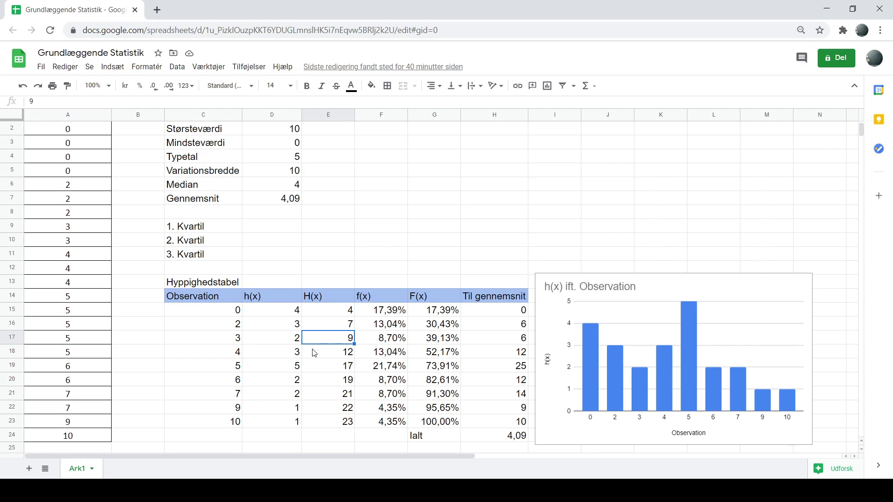
- Follow the H(x) accumulation from observation 4 through 6, and check the final H(x) cell at observation 10
{"action": "left_click", "coordinate": [294, 357]}
{"action": "left_click", "coordinate": [328, 341]}
{"action": "left_click", "coordinate": [298, 356]}
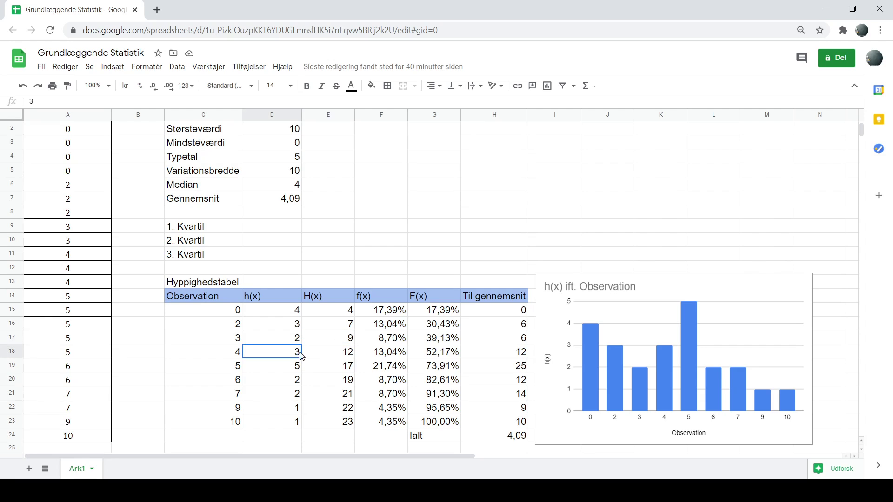
{"action": "left_click", "coordinate": [331, 354]}
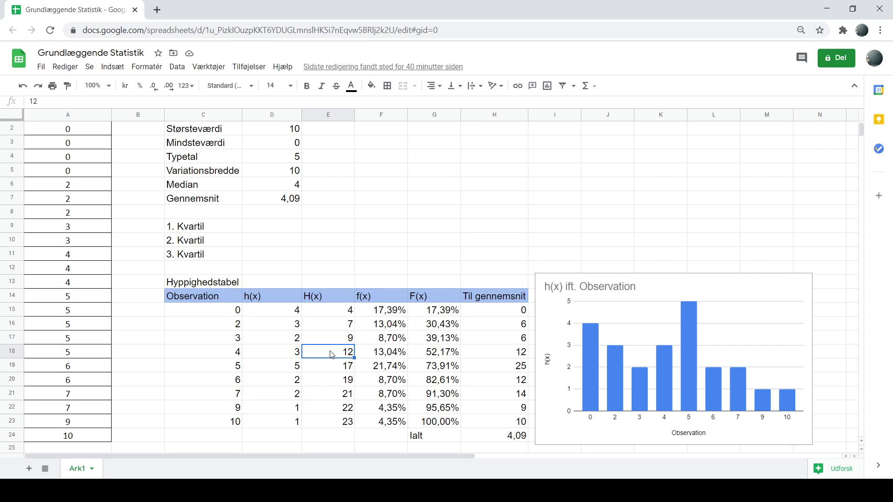
{"action": "left_click", "coordinate": [292, 368]}
{"action": "left_click", "coordinate": [346, 368]}
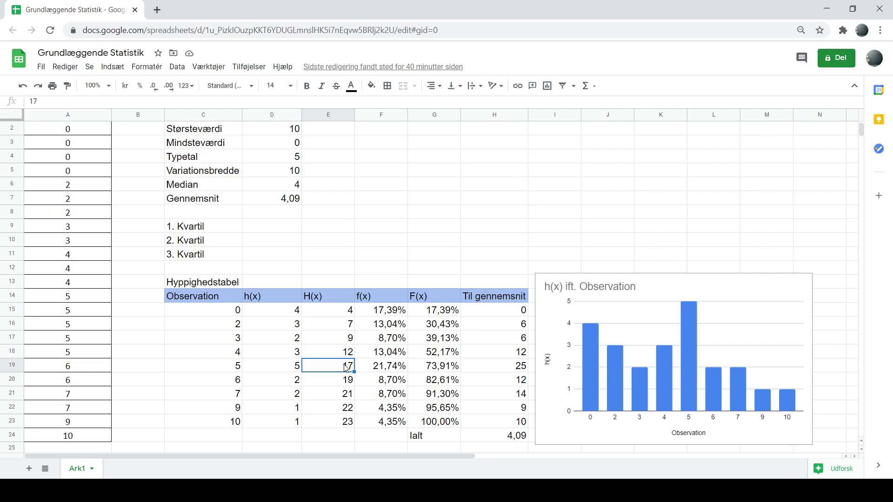
{"action": "left_click", "coordinate": [294, 384]}
{"action": "left_click", "coordinate": [328, 383]}
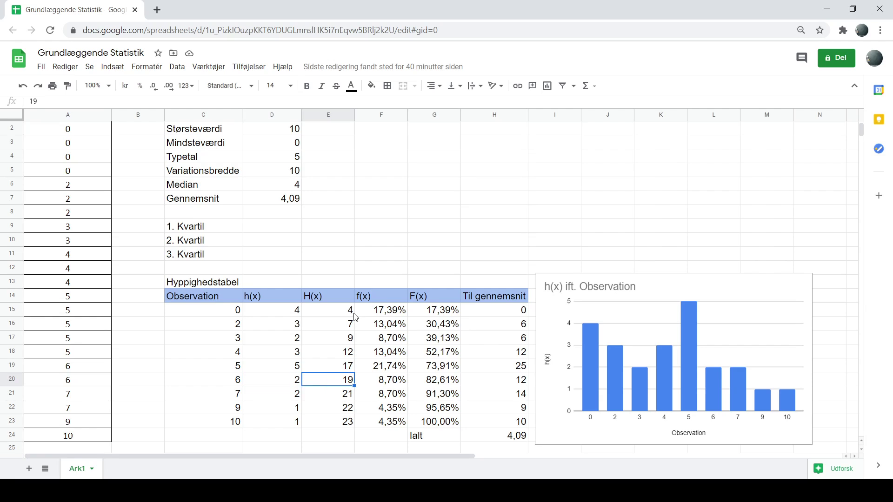
{"action": "left_click", "coordinate": [350, 422]}
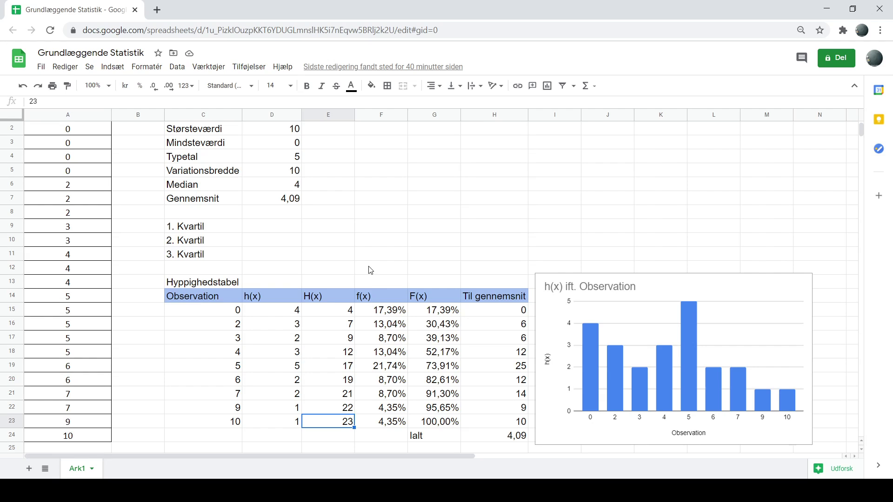
- Inspect the f(x) formulas in cells F15 through F22 of the frequency table
{"action": "scroll", "coordinate": [370, 266], "scroll_direction": "up", "scroll_amount": 1}
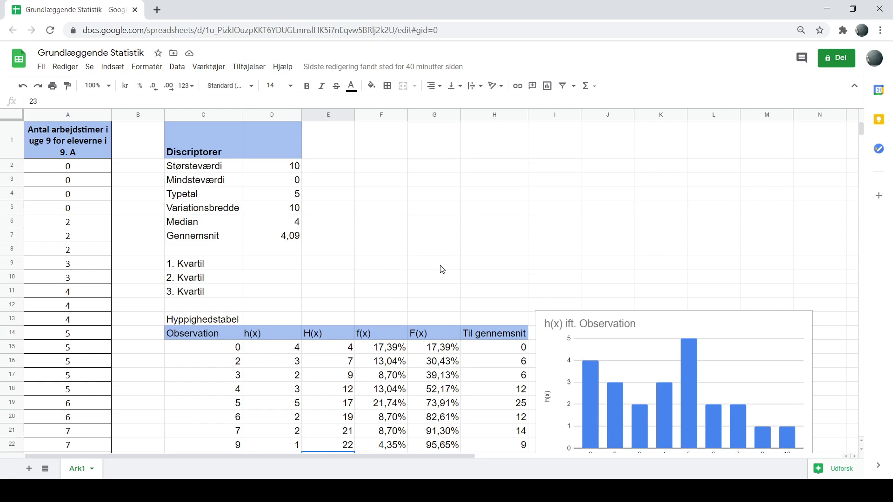
{"action": "scroll", "coordinate": [437, 265], "scroll_direction": "down", "scroll_amount": 1}
{"action": "scroll", "coordinate": [433, 261], "scroll_direction": "up", "scroll_amount": 1}
{"action": "left_click", "coordinate": [383, 349]}
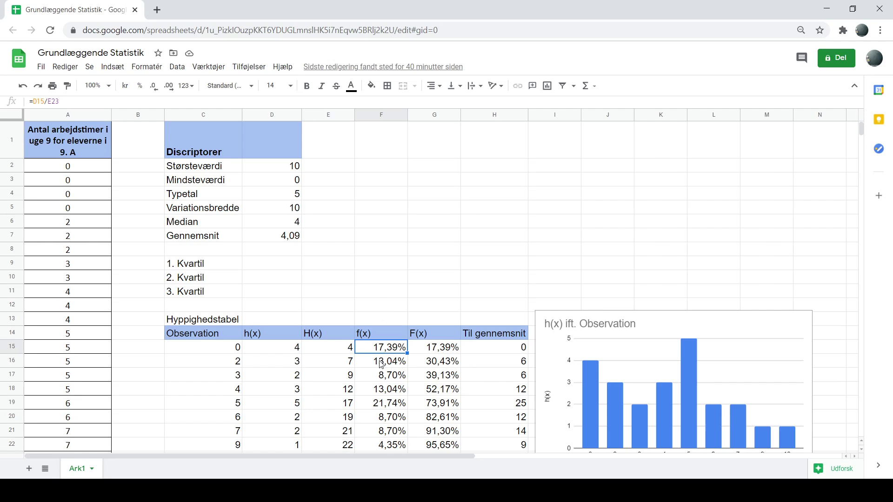
{"action": "left_click", "coordinate": [382, 363]}
{"action": "left_click", "coordinate": [382, 375]}
{"action": "left_click", "coordinate": [381, 390]}
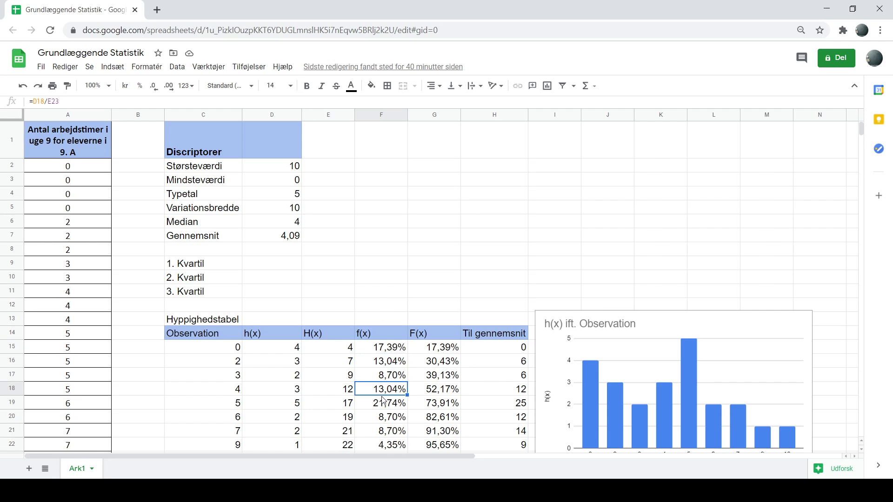
{"action": "left_click", "coordinate": [383, 403]}
{"action": "left_click", "coordinate": [382, 420]}
{"action": "left_click", "coordinate": [382, 435]}
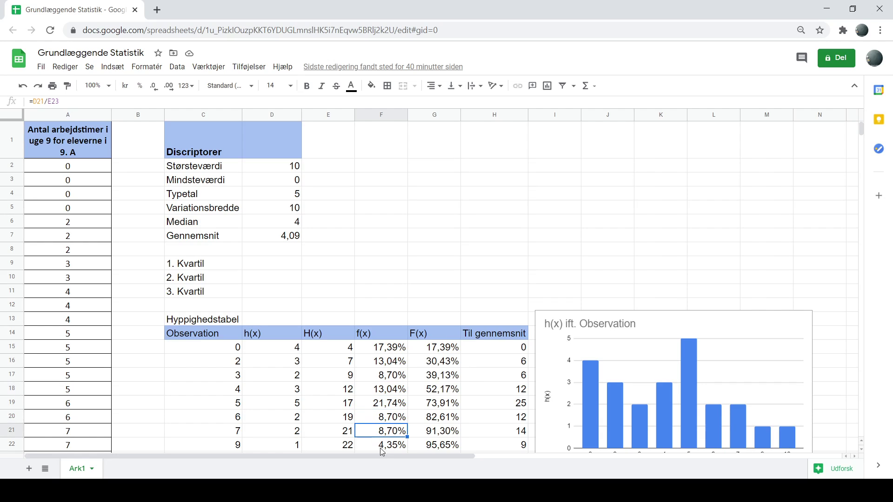
{"action": "left_click", "coordinate": [382, 448]}
- Trace the f(x) formula in F15 back to its source cells, h(x) in D15 and H(x) in E23
{"action": "left_click", "coordinate": [378, 351]}
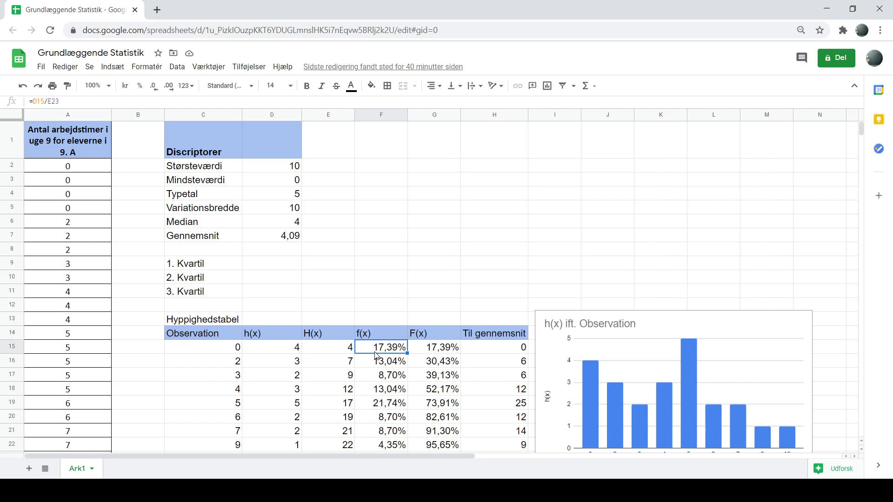
{"action": "left_click", "coordinate": [293, 347]}
{"action": "left_click", "coordinate": [387, 352]}
{"action": "left_click", "coordinate": [290, 351]}
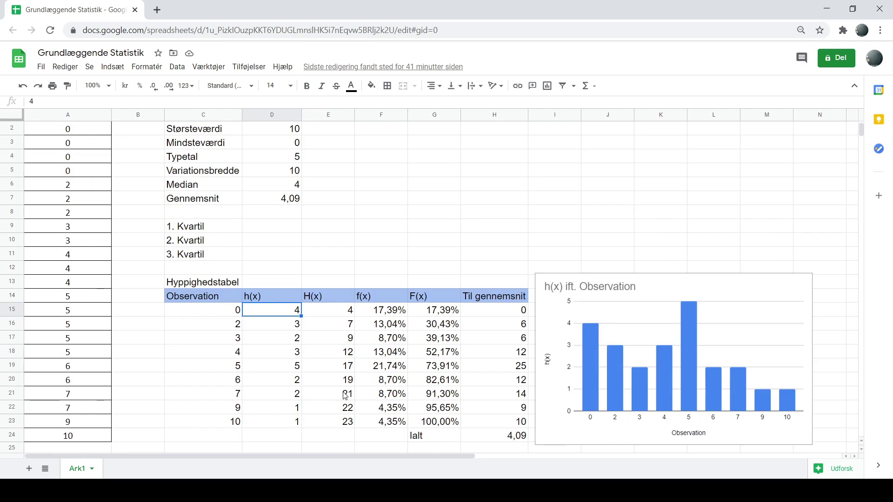
{"action": "scroll", "coordinate": [346, 394], "scroll_direction": "down", "scroll_amount": 1}
{"action": "left_click", "coordinate": [343, 424]}
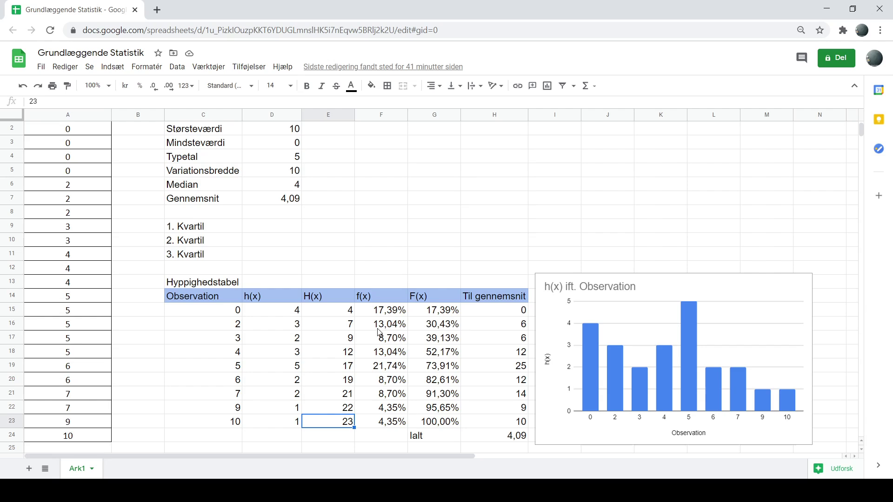
- Trace the f(x) values for observations 2 and 3 back to their h(x) cells and the final H(x) in E23
{"action": "left_click", "coordinate": [274, 326]}
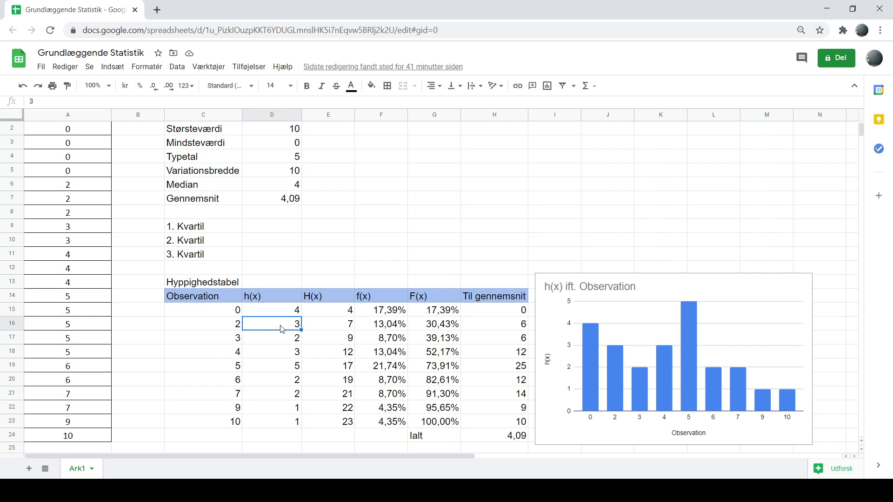
{"action": "left_click", "coordinate": [346, 424]}
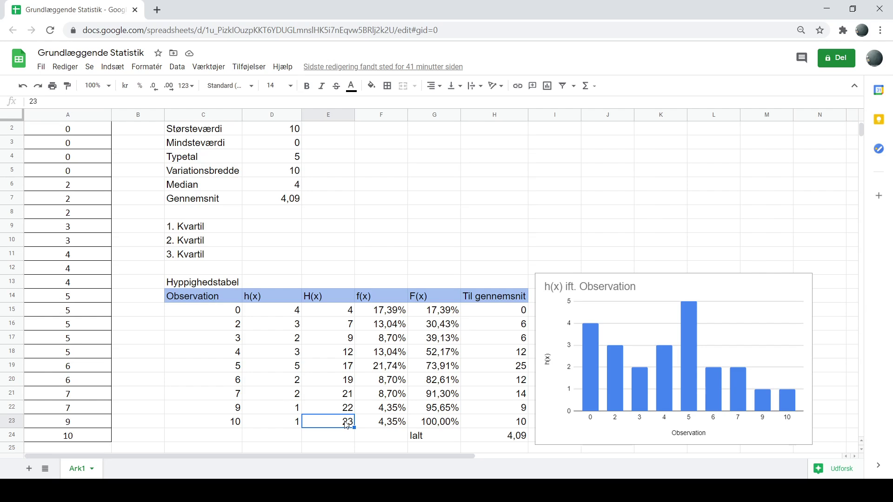
{"action": "left_click", "coordinate": [288, 324]}
{"action": "left_click", "coordinate": [347, 427]}
{"action": "left_click", "coordinate": [297, 327]}
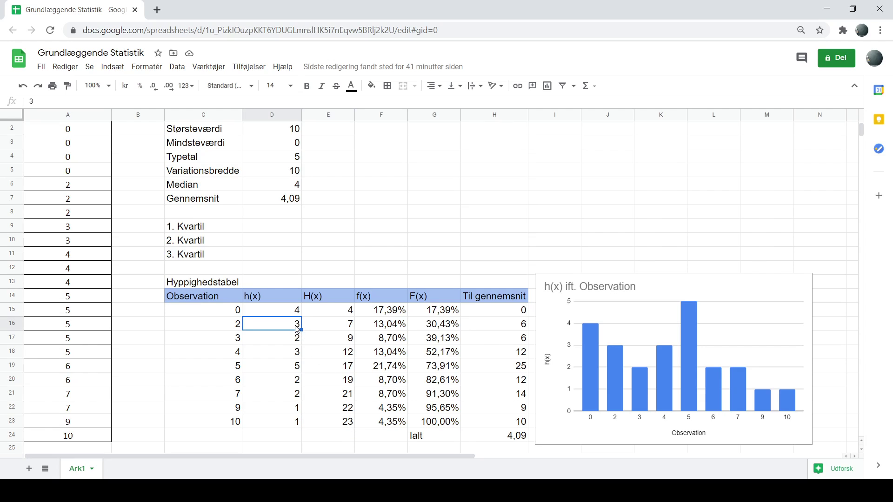
{"action": "left_click", "coordinate": [347, 422]}
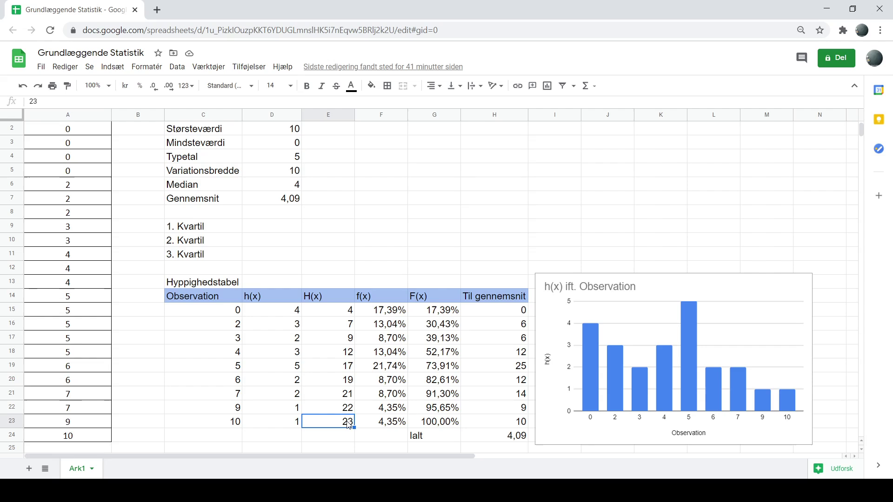
{"action": "left_click", "coordinate": [392, 327]}
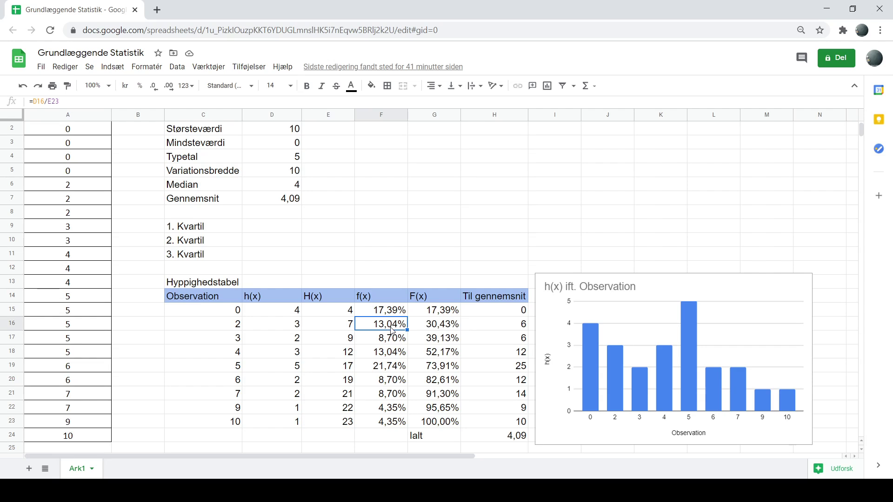
{"action": "left_click", "coordinate": [295, 344]}
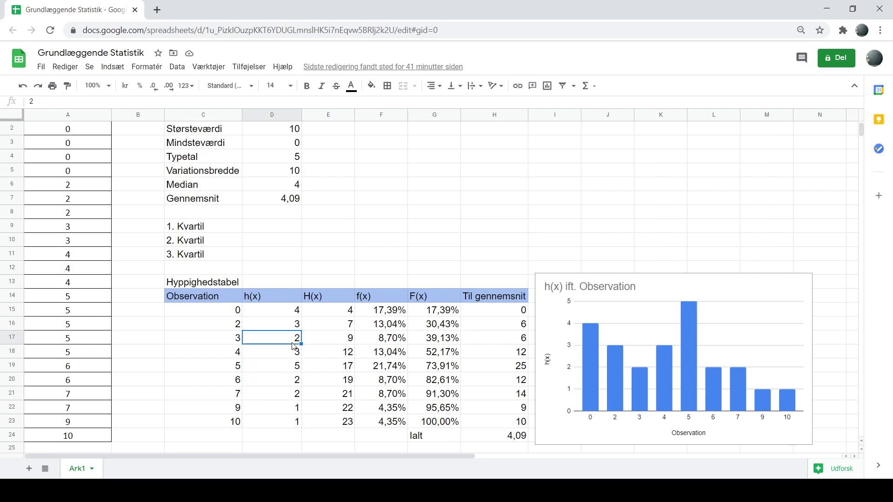
{"action": "left_click", "coordinate": [340, 428]}
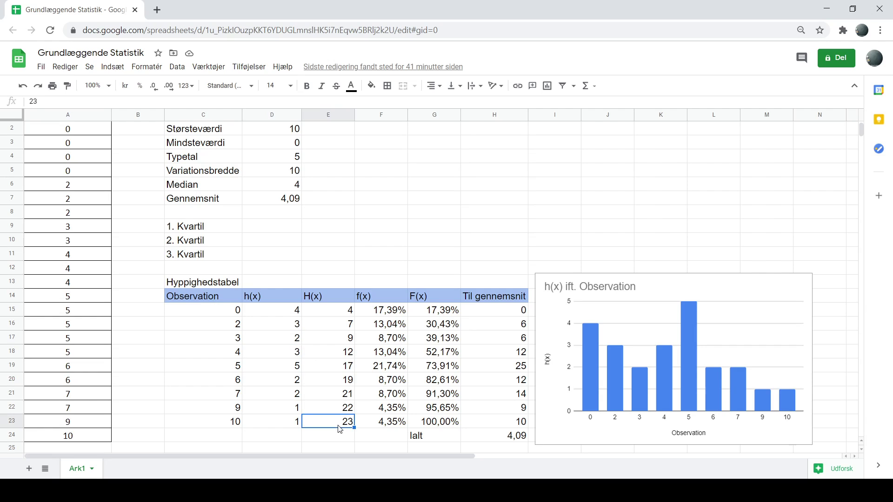
{"action": "left_click", "coordinate": [385, 342]}
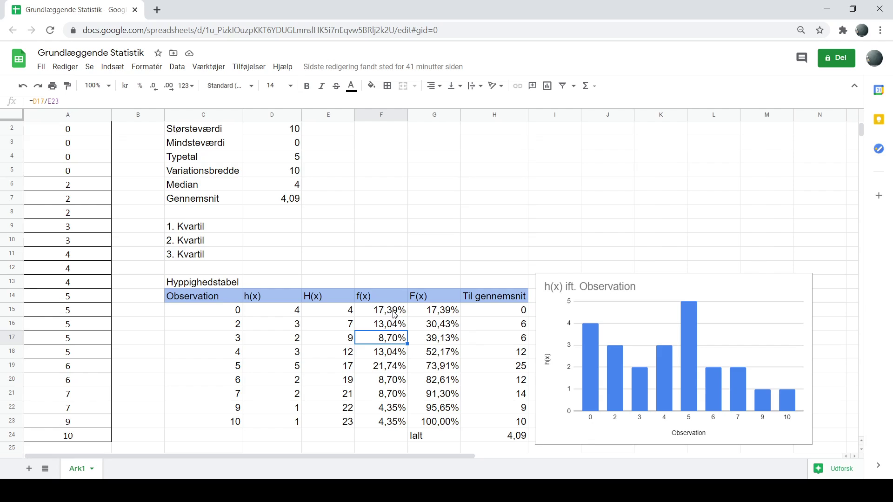
- Follow how f(x) accumulates into F(x) for observations 0 through 4, and check the final F(x) cell in G23
{"action": "left_click", "coordinate": [436, 310]}
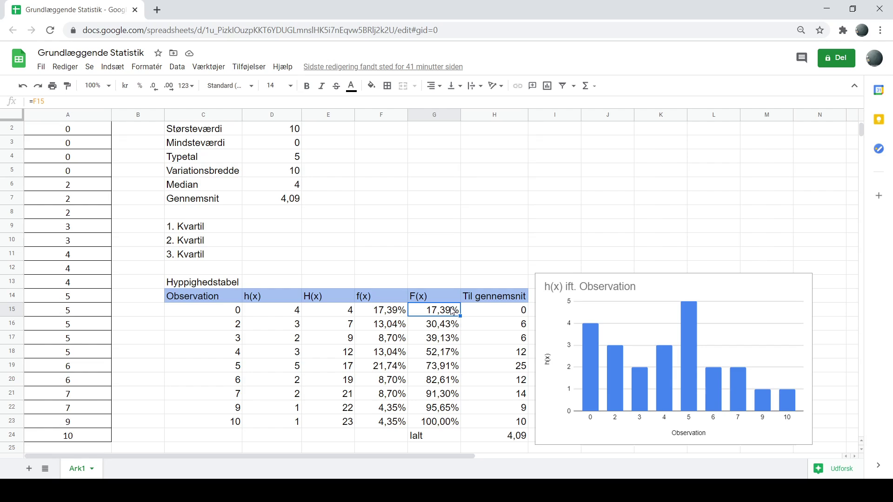
{"action": "left_click", "coordinate": [399, 328]}
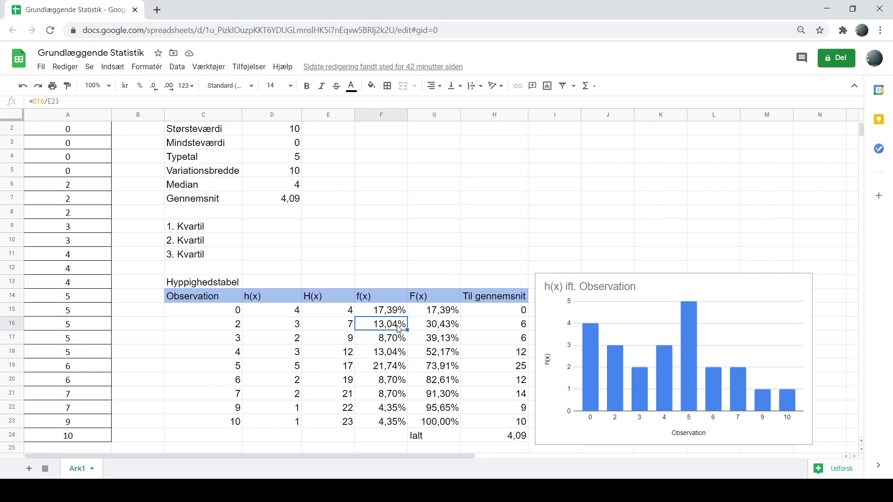
{"action": "left_click", "coordinate": [454, 329]}
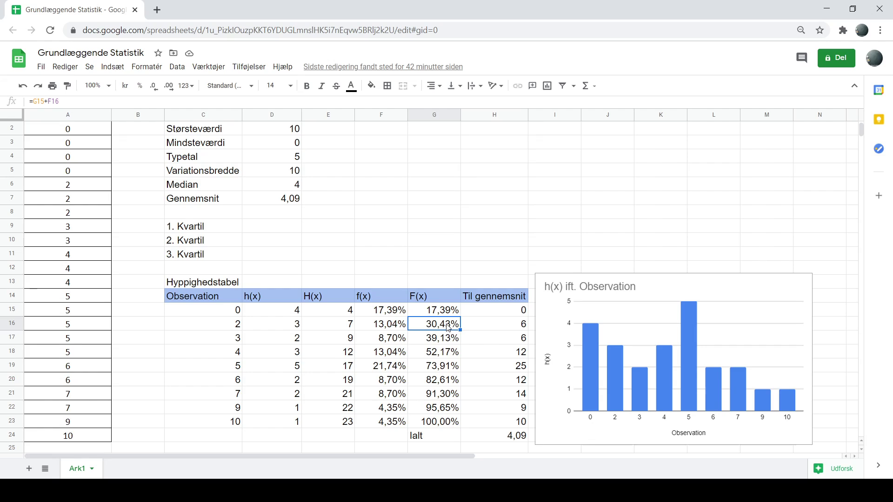
{"action": "left_click", "coordinate": [390, 344]}
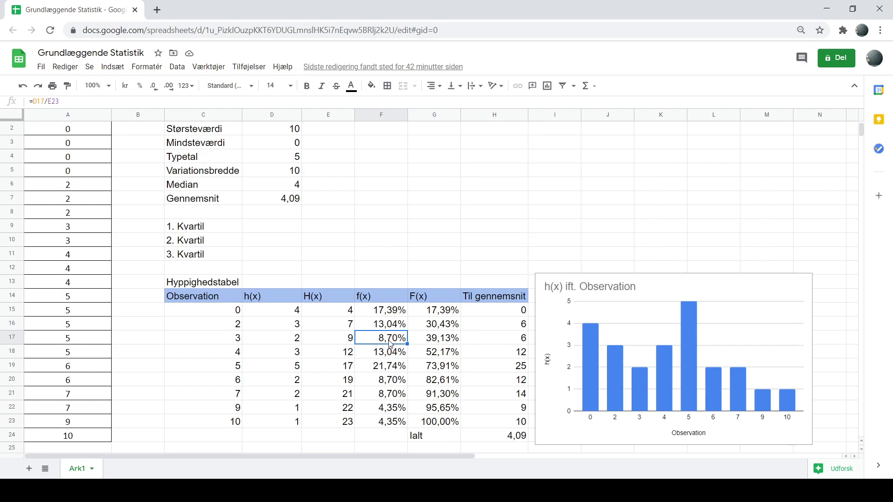
{"action": "left_click", "coordinate": [445, 345]}
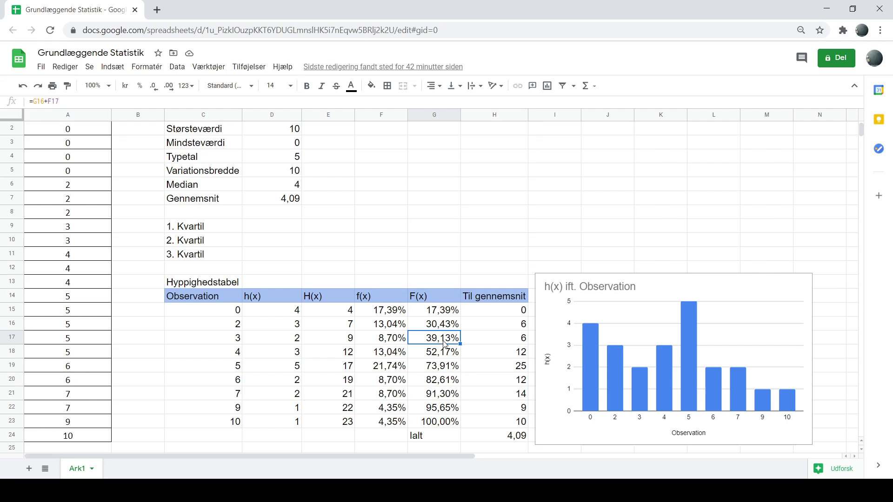
{"action": "left_click", "coordinate": [394, 352]}
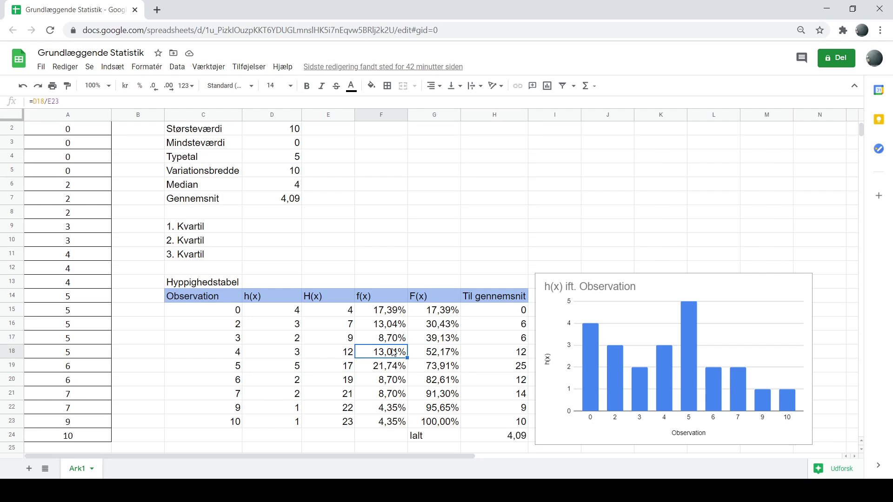
{"action": "left_click", "coordinate": [442, 356]}
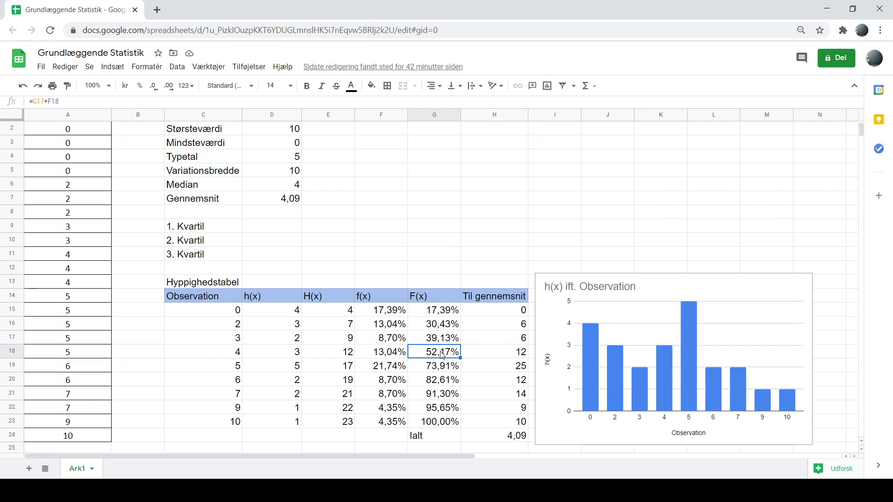
{"action": "left_click", "coordinate": [447, 425]}
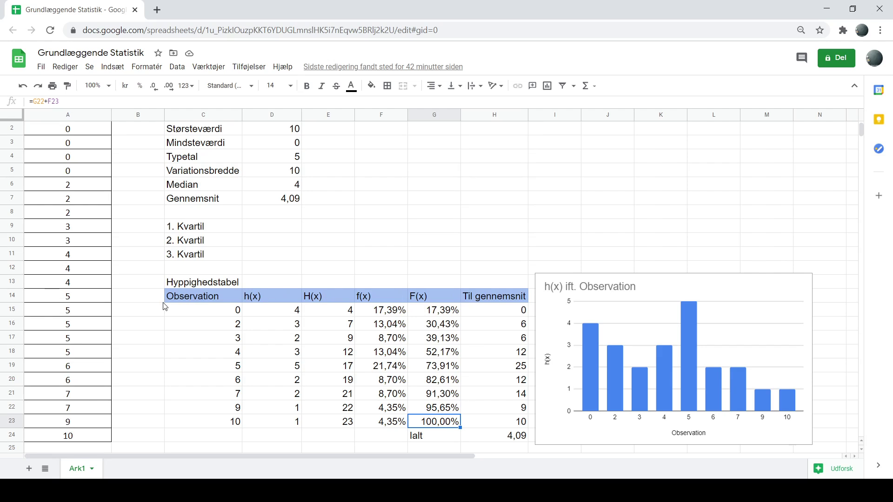
- Trace the Til gennemsnit products for observations 4 and 5 to their Observation and h(x) cells, and check the divisor in E23
{"action": "left_click", "coordinate": [496, 298]}
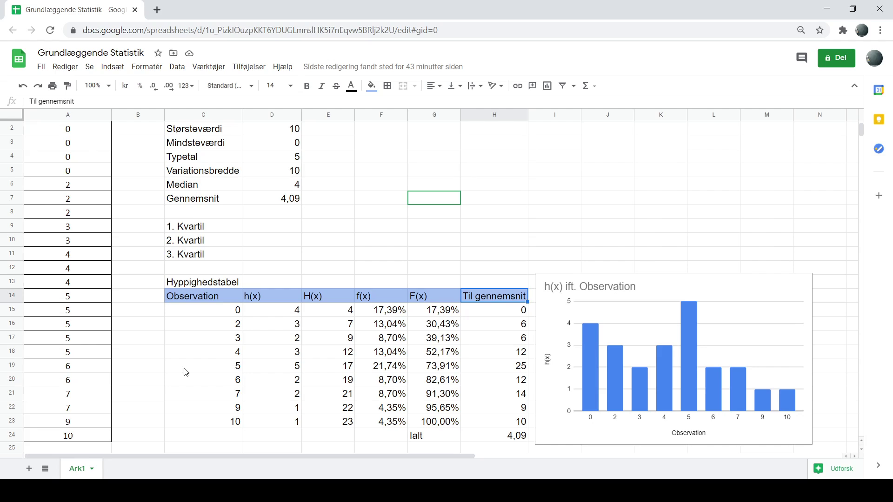
{"action": "left_click", "coordinate": [240, 356]}
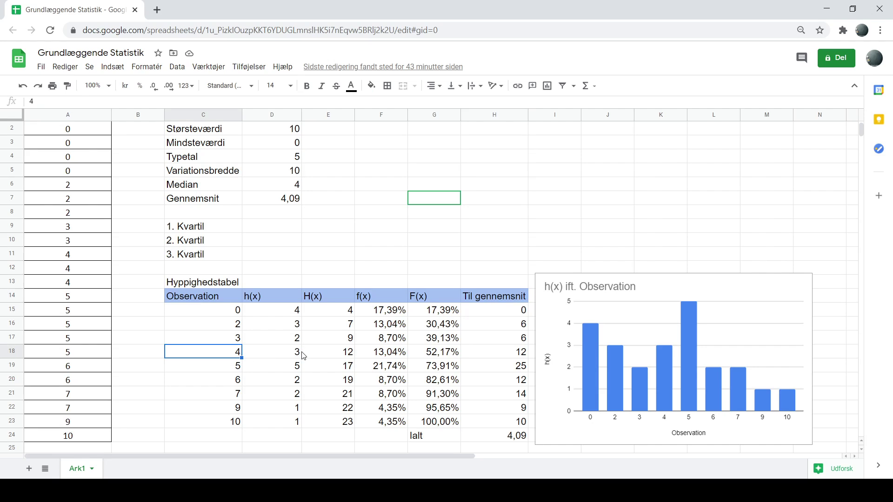
{"action": "left_click", "coordinate": [300, 349]}
{"action": "left_click", "coordinate": [518, 345]}
{"action": "left_click", "coordinate": [517, 362]}
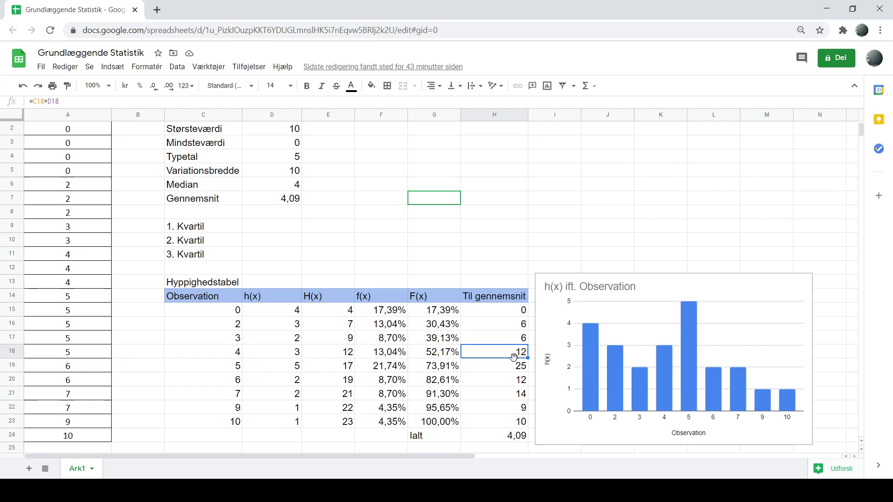
{"action": "left_click", "coordinate": [236, 369]}
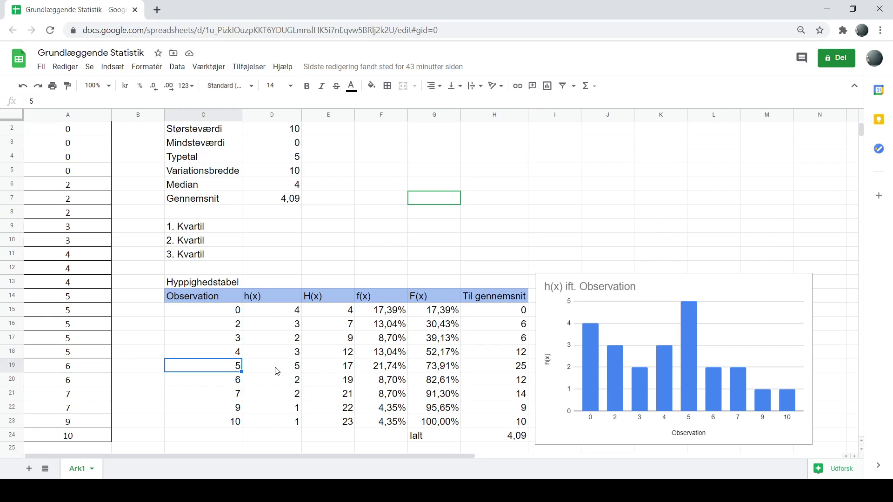
{"action": "left_click", "coordinate": [298, 369]}
{"action": "left_click", "coordinate": [484, 369]}
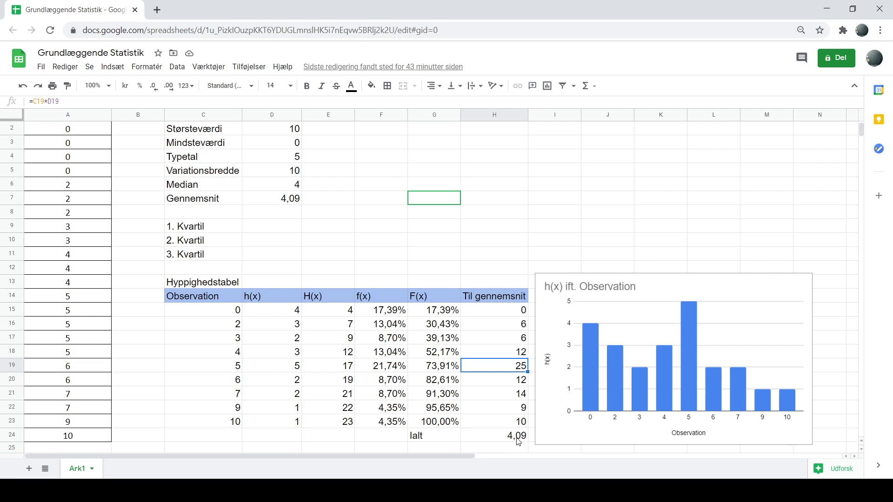
{"action": "left_click", "coordinate": [345, 424]}
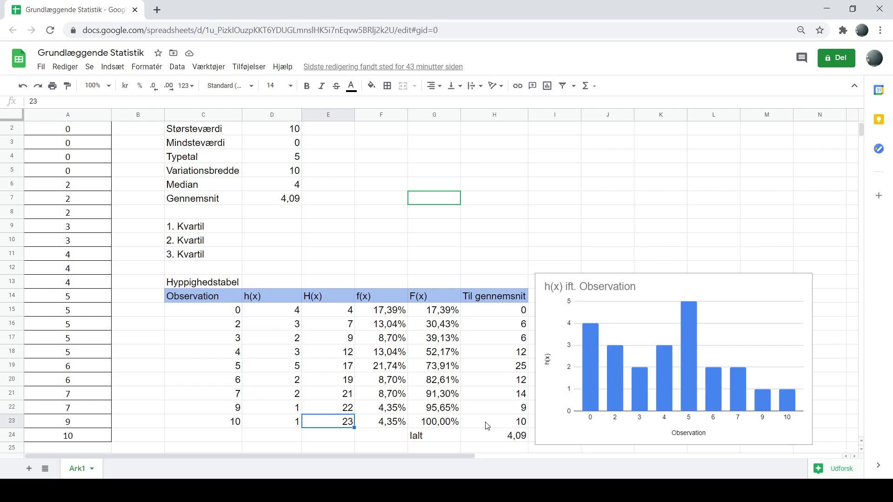
- Clear the Ialt cell H24 and enter a SUM of the Til gennemsnit values in H15:H23
{"action": "left_click", "coordinate": [524, 441]}
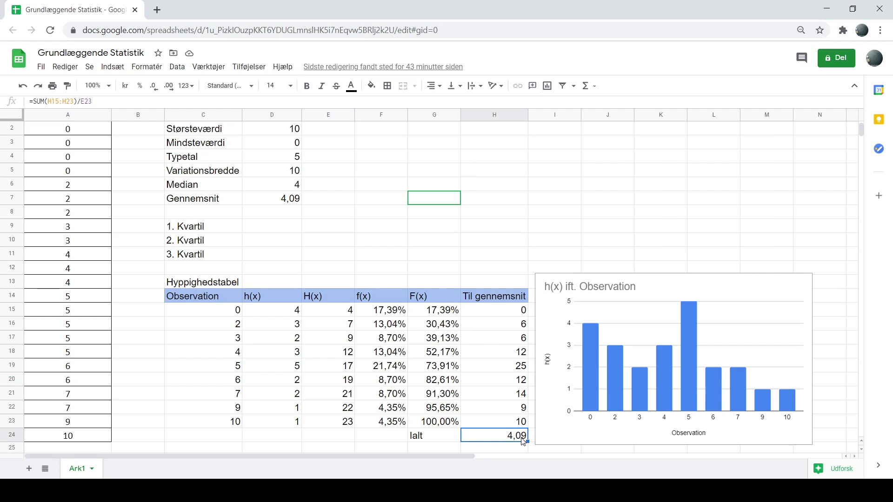
{"action": "key", "text": "Delete"}
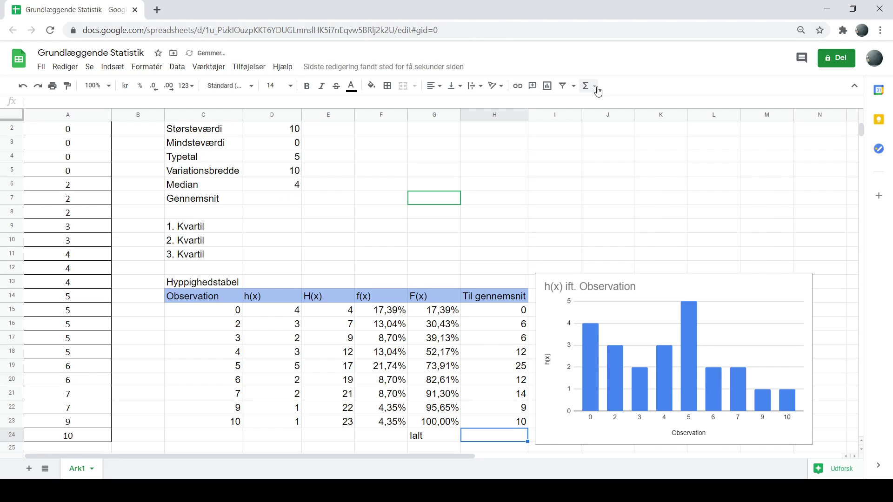
{"action": "left_click", "coordinate": [589, 87]}
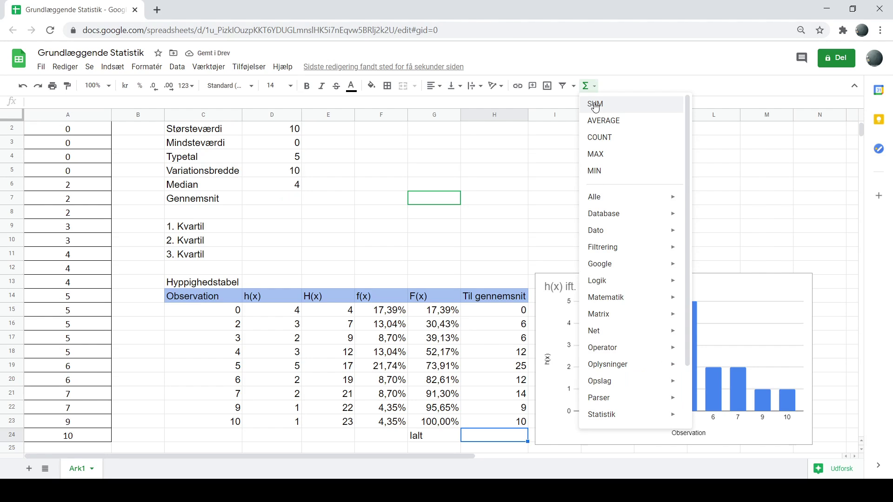
{"action": "left_click", "coordinate": [595, 104]}
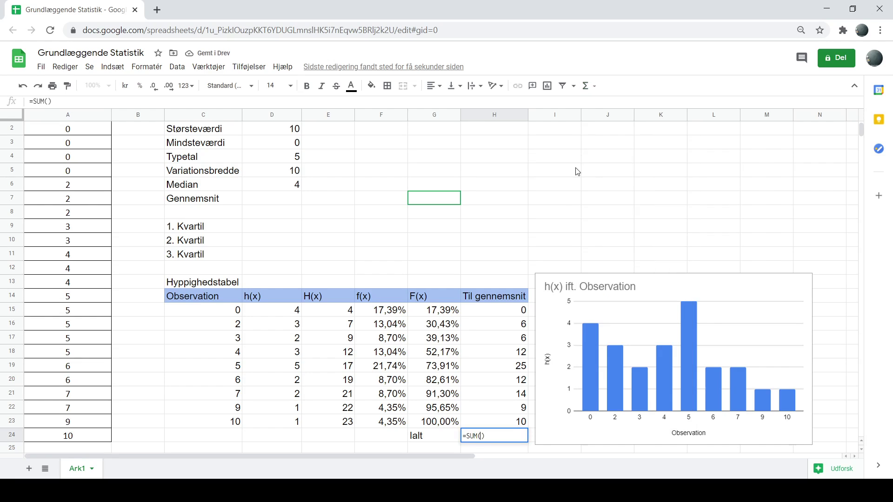
{"action": "left_click", "coordinate": [518, 315]}
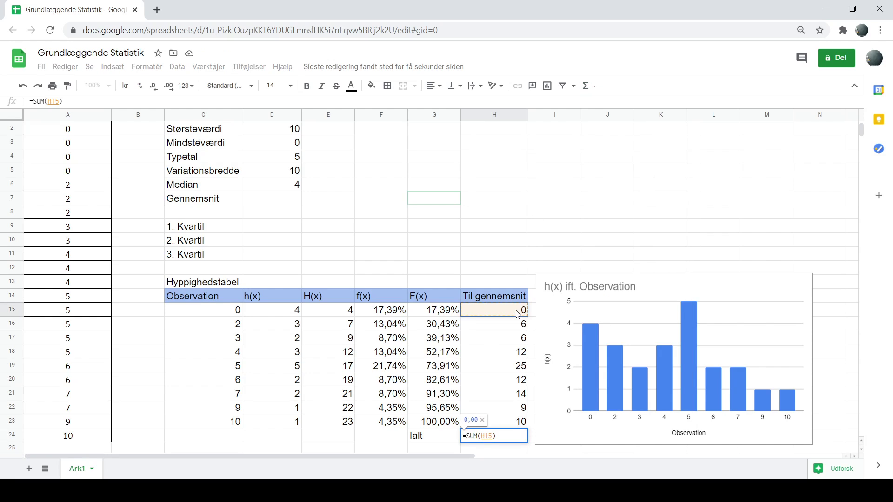
{"action": "key", "text": "shift+Down"}
{"action": "key", "text": "shift+Down"}
{"action": "key", "text": "shift+Down"}
{"action": "key", "text": "shift+Down"}
{"action": "key", "text": "shift+Down"}
{"action": "key", "text": "shift+Down"}
{"action": "key", "text": "shift+Down"}
{"action": "key", "text": "shift+Down"}
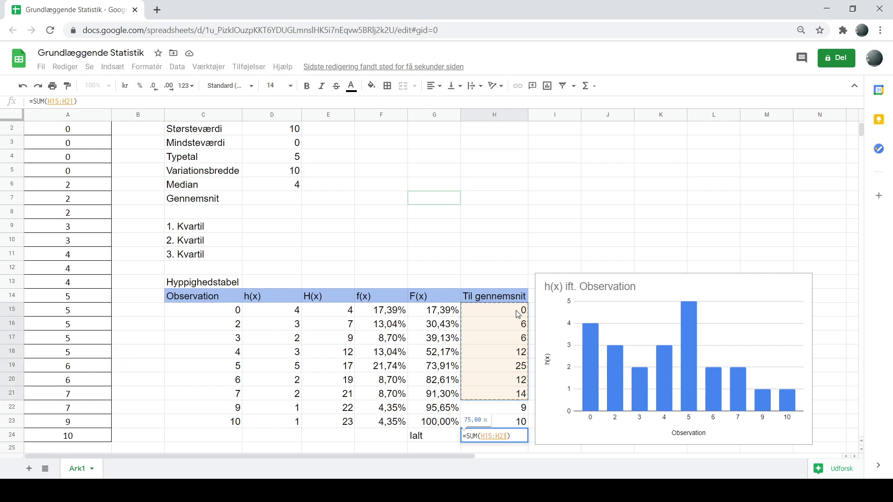
{"action": "key", "text": "Return"}
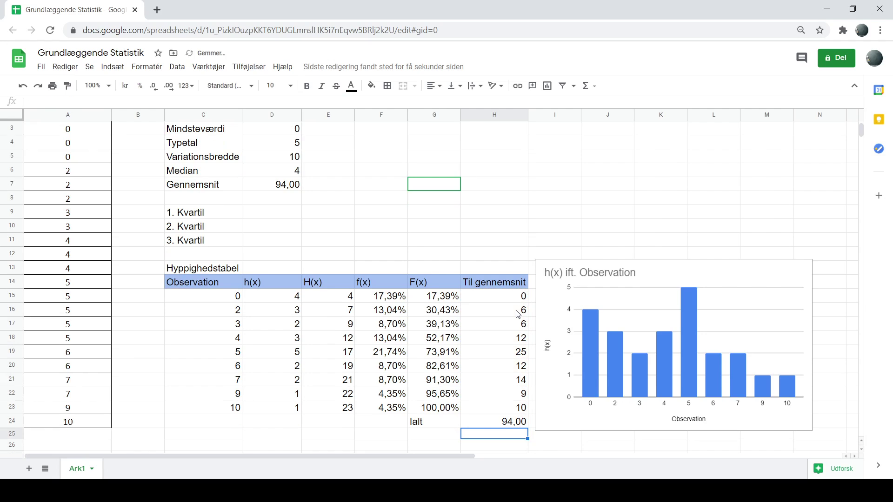
- Extend the formula in H24 to divide the sum by the final H(x), giving =SUM(H15:H23)/E23, and reselect the cell
{"action": "left_click", "coordinate": [506, 427]}
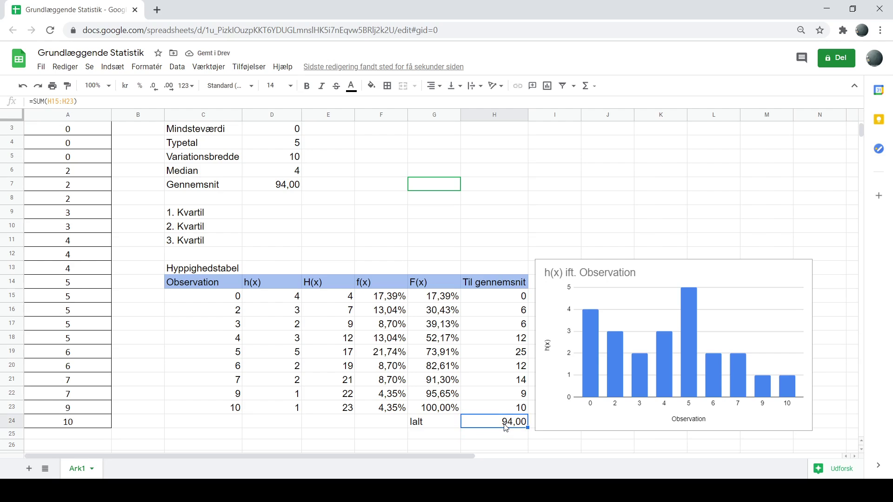
{"action": "left_click", "coordinate": [86, 102]}
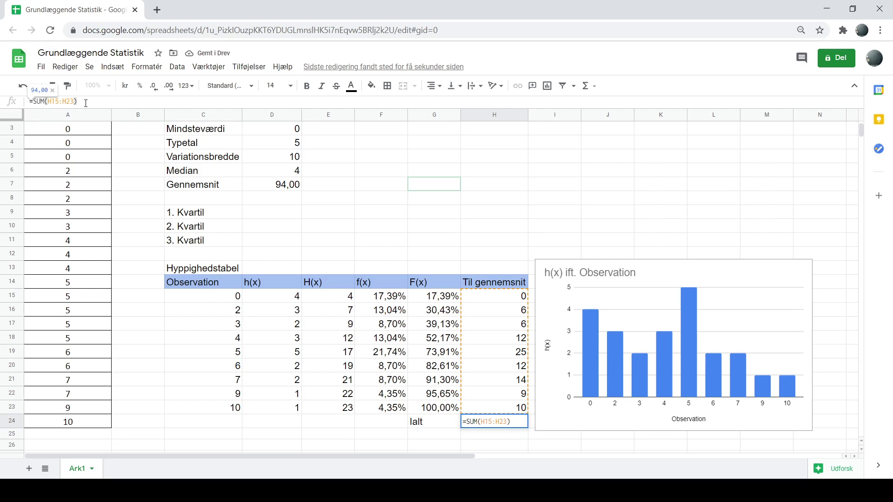
{"action": "type", "text": "/"}
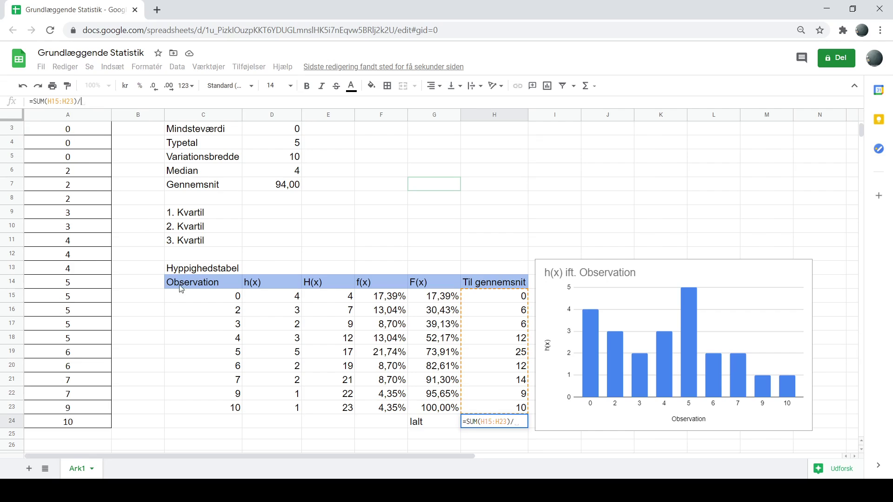
{"action": "left_click", "coordinate": [350, 410]}
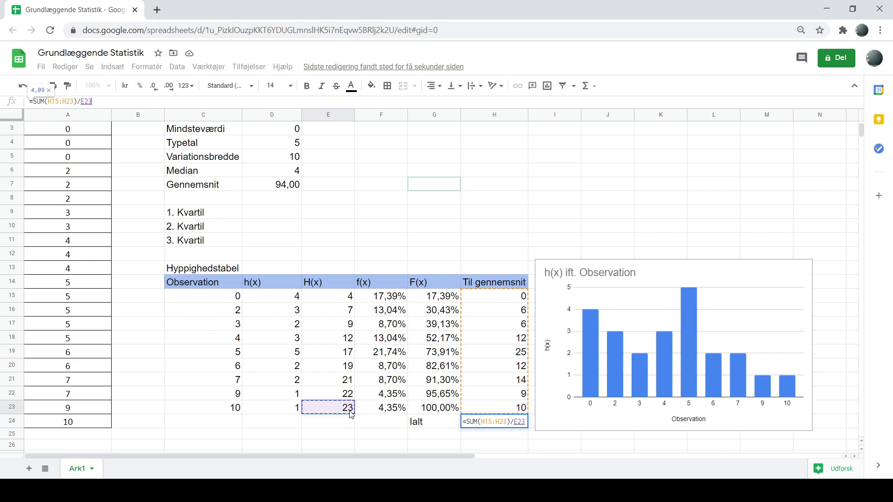
{"action": "key", "text": "Return"}
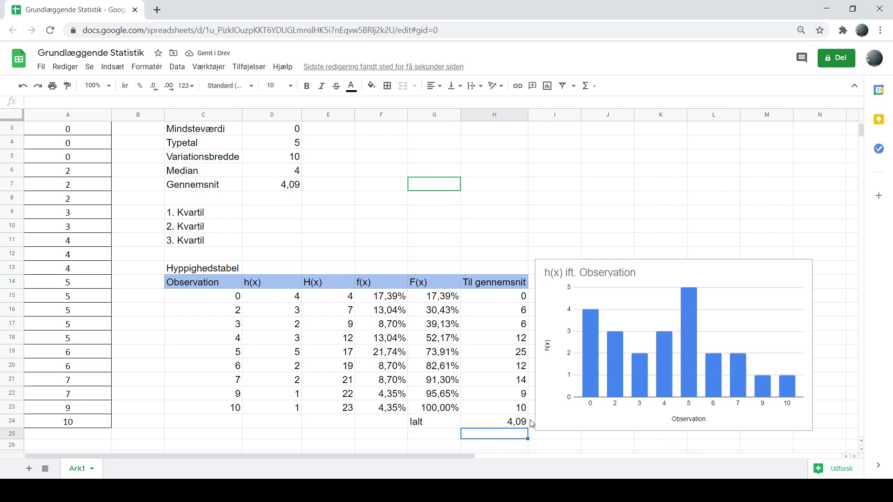
{"action": "left_click", "coordinate": [513, 426]}
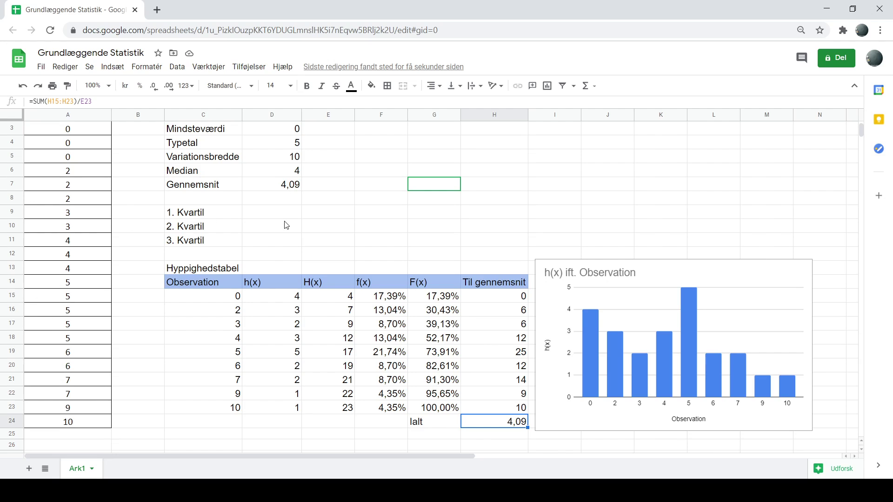
- Compare the Typetal value in D4 with observation 5 and its h(x) cell in the frequency table, and check the Variationsbredde label
{"action": "scroll", "coordinate": [285, 225], "scroll_direction": "up", "scroll_amount": 1}
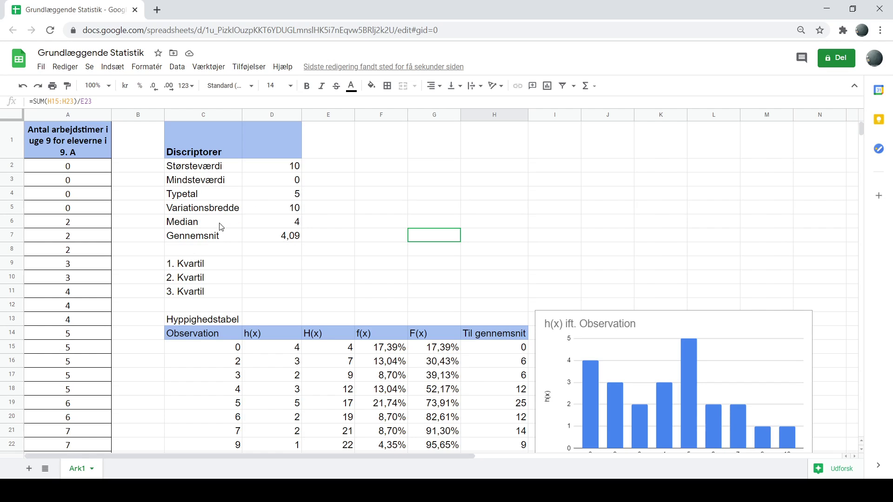
{"action": "left_click", "coordinate": [174, 194]}
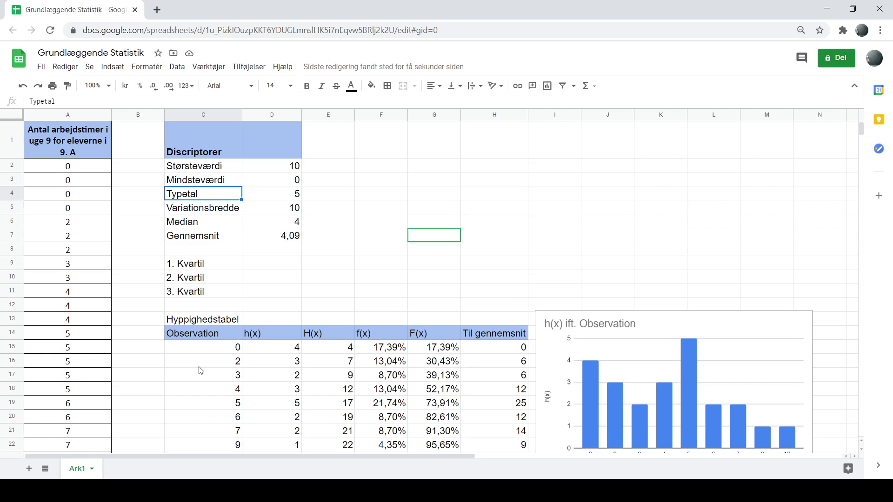
{"action": "left_click", "coordinate": [262, 339]}
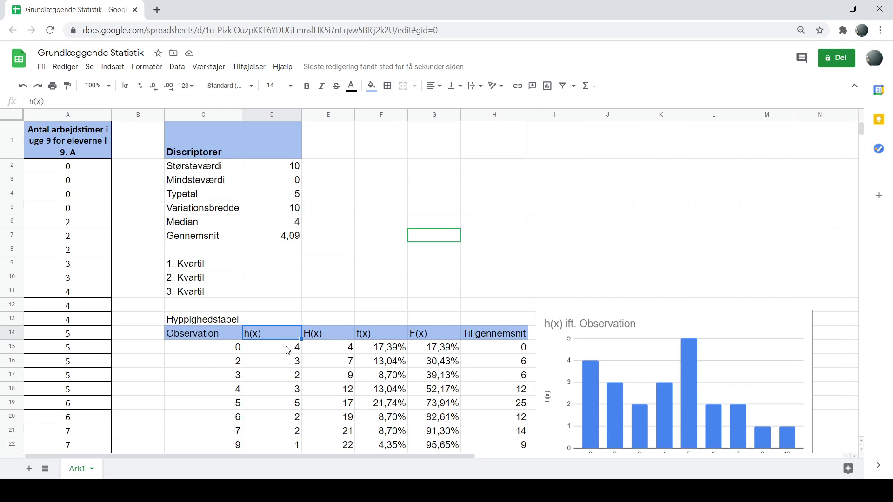
{"action": "left_click", "coordinate": [286, 405]}
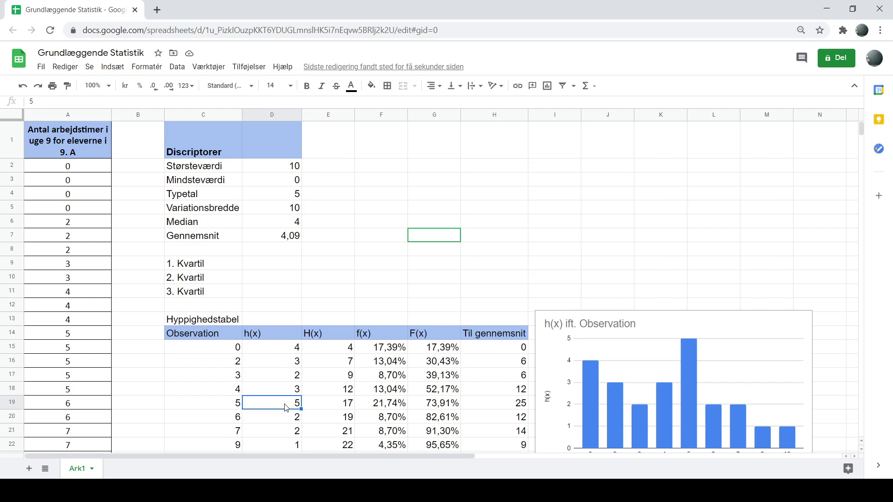
{"action": "left_click", "coordinate": [234, 408]}
{"action": "left_click", "coordinate": [281, 403]}
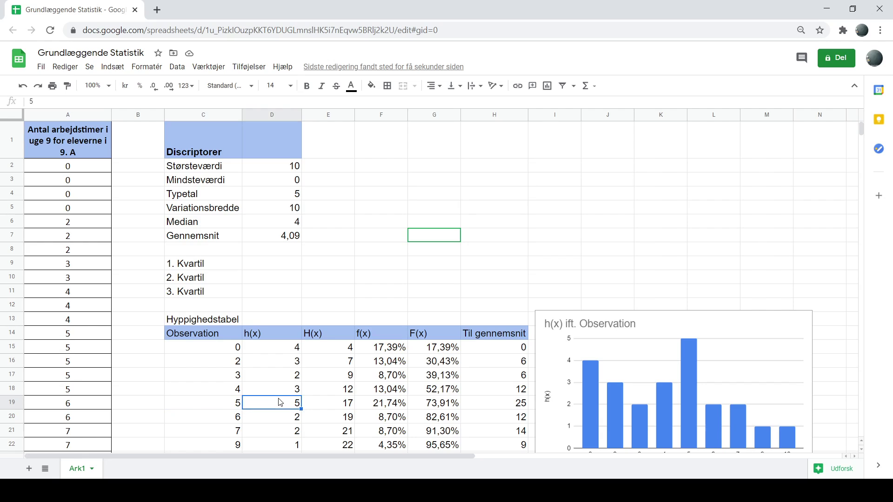
{"action": "left_click", "coordinate": [291, 198]}
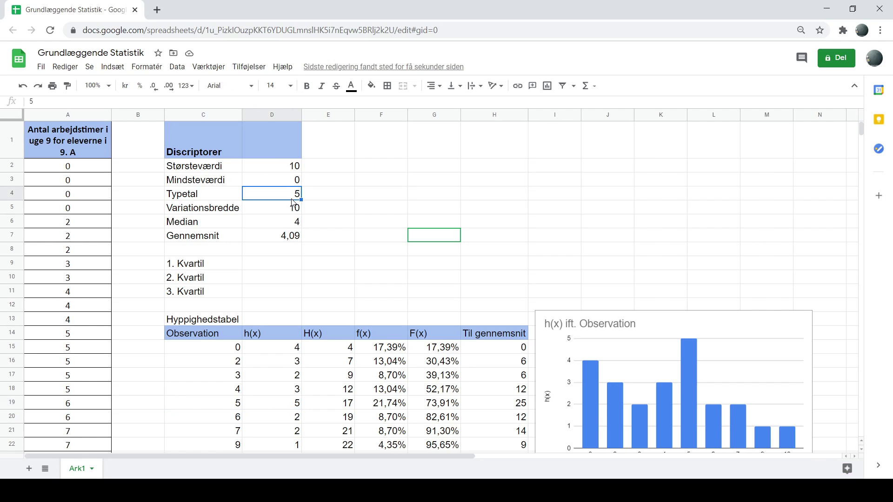
{"action": "left_click", "coordinate": [238, 409]}
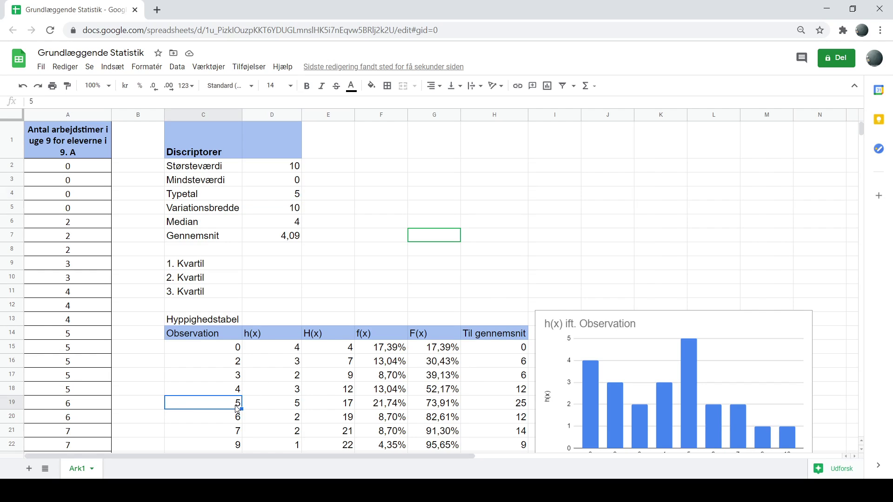
{"action": "left_click", "coordinate": [297, 201]}
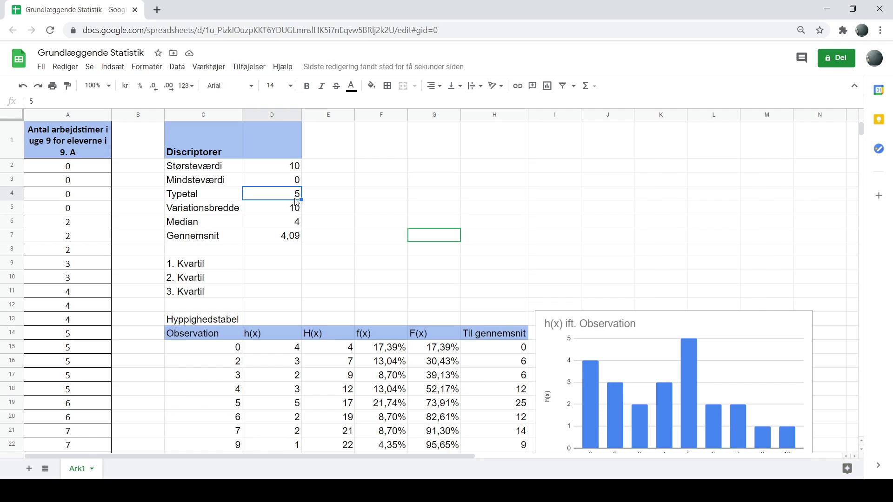
{"action": "left_click", "coordinate": [240, 409]}
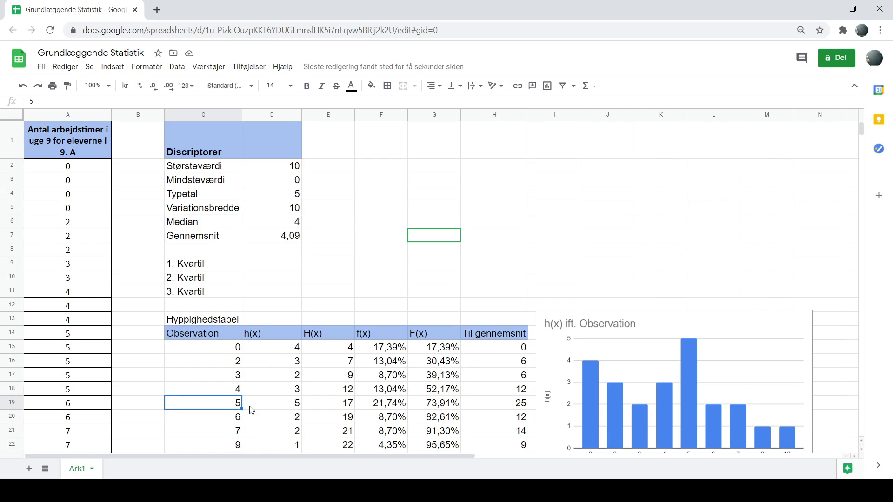
{"action": "left_click", "coordinate": [229, 213]}
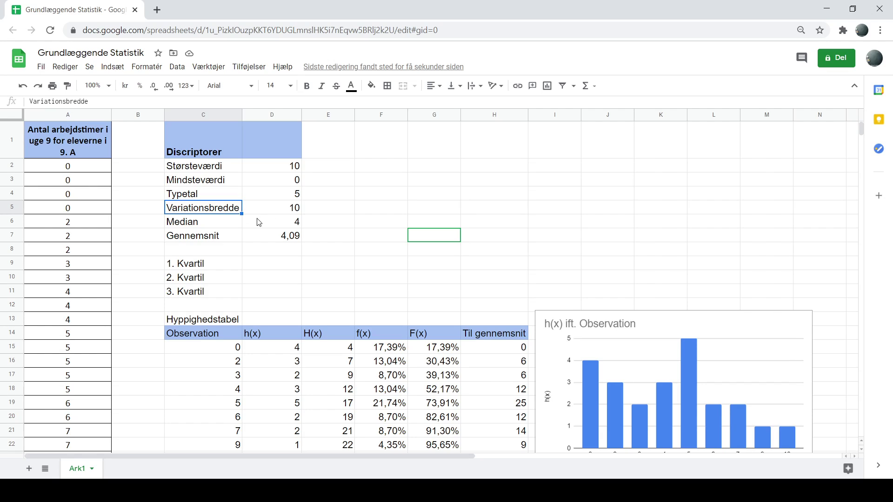
- Starting from the Median label, step down through the sorted observations in column A and back up to the column header
{"action": "left_click", "coordinate": [231, 220]}
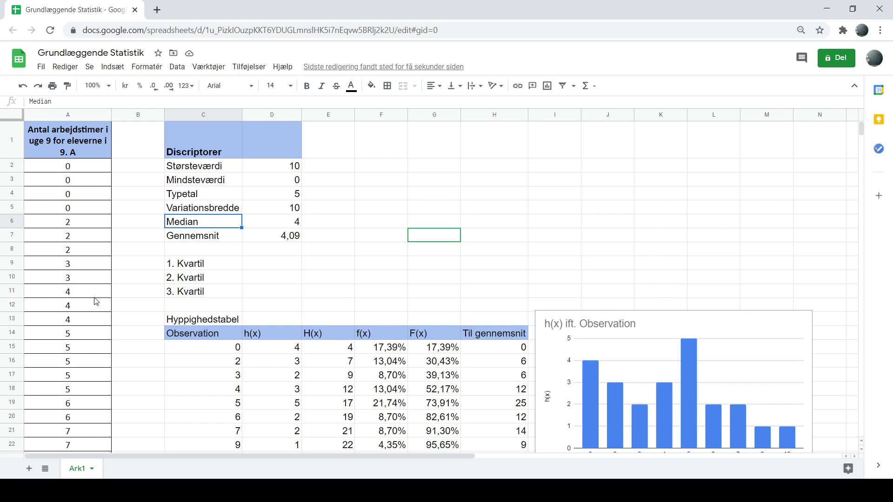
{"action": "scroll", "coordinate": [96, 302], "scroll_direction": "down", "scroll_amount": 1}
{"action": "scroll", "coordinate": [93, 293], "scroll_direction": "up", "scroll_amount": 1}
{"action": "left_click", "coordinate": [55, 167]}
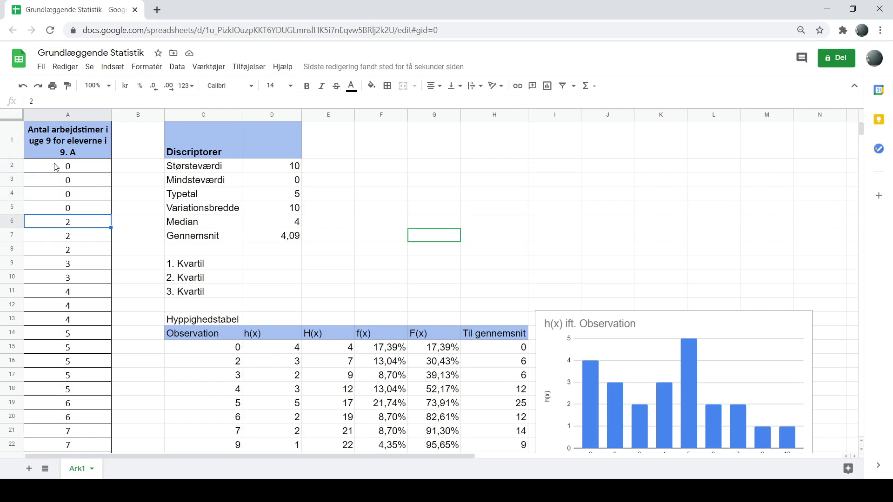
{"action": "key", "text": "Down"}
{"action": "key", "text": "Down"}
{"action": "key", "text": "Down"}
{"action": "key", "text": "Down"}
{"action": "key", "text": "Down"}
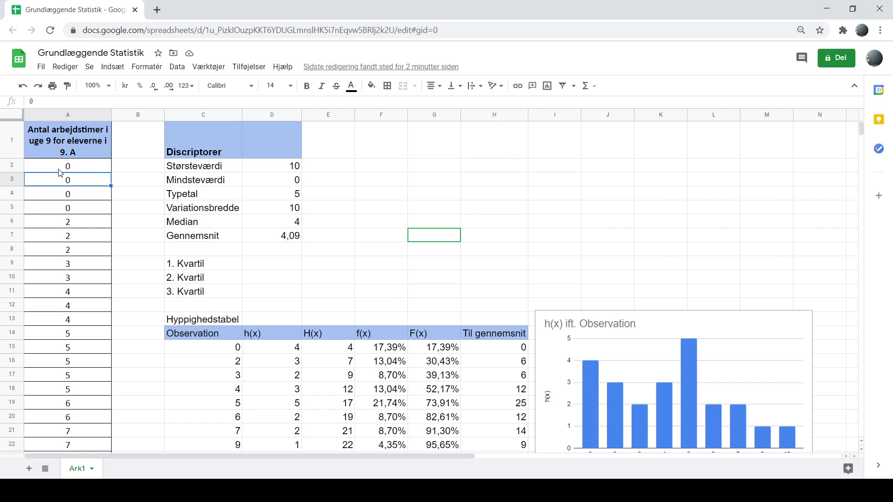
{"action": "key", "text": "Down"}
{"action": "key", "text": "Down"}
{"action": "key", "text": "Down"}
{"action": "key", "text": "Down"}
{"action": "key", "text": "Down"}
{"action": "key", "text": "Down"}
{"action": "key", "text": "Down"}
{"action": "key", "text": "Down"}
{"action": "key", "text": "Down"}
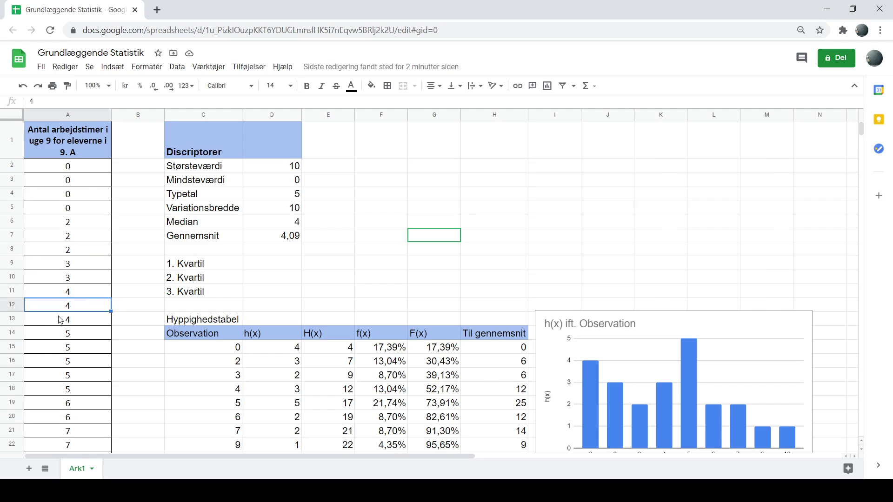
{"action": "key", "text": "Down"}
{"action": "key", "text": "Down"}
{"action": "key", "text": "Down"}
{"action": "key", "text": "Down"}
{"action": "key", "text": "Down"}
{"action": "key", "text": "Down"}
{"action": "key", "text": "Down"}
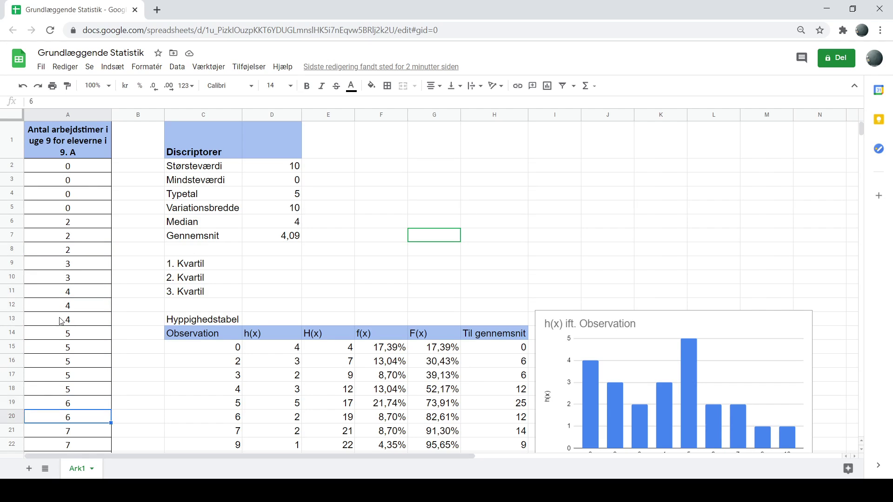
{"action": "key", "text": "Up"}
{"action": "key", "text": "Up"}
{"action": "key", "text": "Up"}
{"action": "key", "text": "Up"}
{"action": "key", "text": "Up"}
{"action": "key", "text": "Up"}
{"action": "key", "text": "Up"}
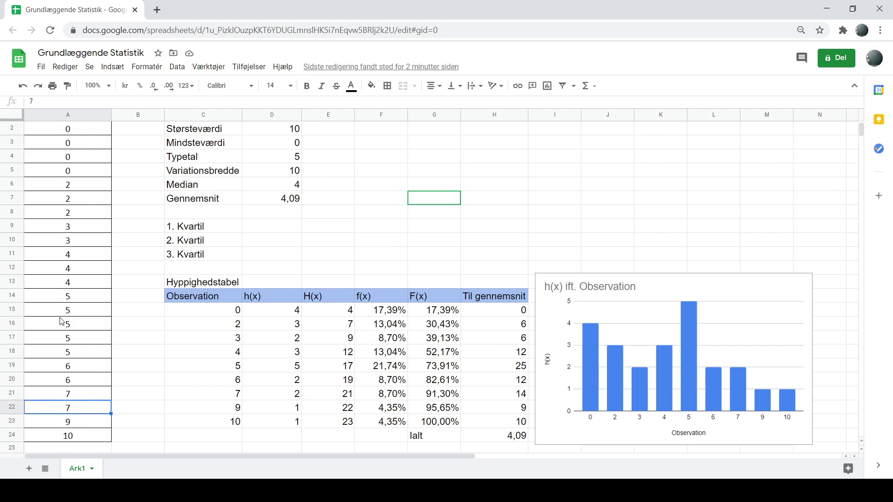
{"action": "key", "text": "Up"}
{"action": "key", "text": "Up"}
{"action": "key", "text": "Up"}
{"action": "key", "text": "Up"}
{"action": "key", "text": "Up"}
{"action": "key", "text": "Up"}
{"action": "key", "text": "Up"}
{"action": "key", "text": "Up"}
{"action": "key", "text": "Up"}
{"action": "key", "text": "Up"}
{"action": "key", "text": "Up"}
{"action": "key", "text": "Up"}
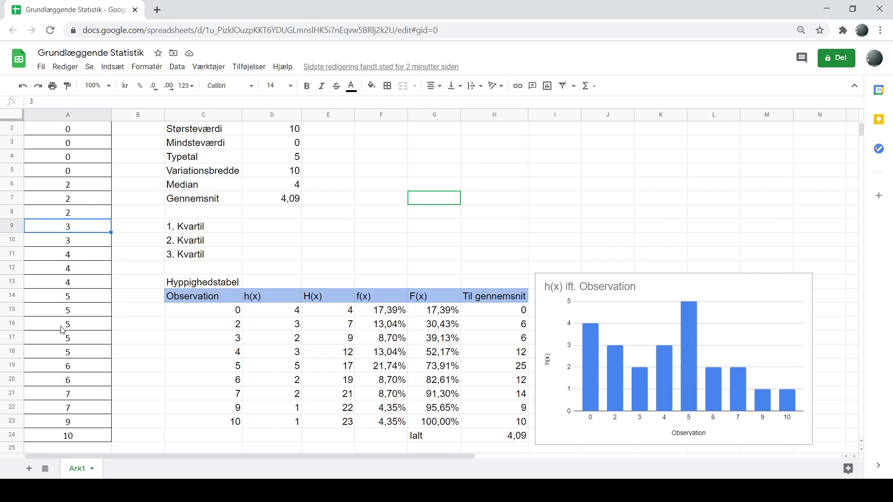
{"action": "key", "text": "Up"}
{"action": "key", "text": "Up"}
{"action": "key", "text": "Up"}
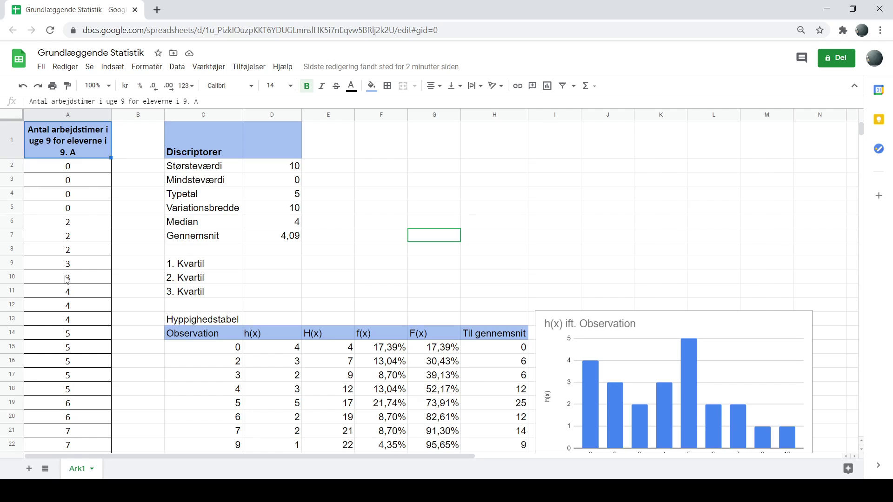
- Step from the first observation in A2 down to the middle one in A13, and compare it with the Median value in D6
{"action": "left_click", "coordinate": [63, 171]}
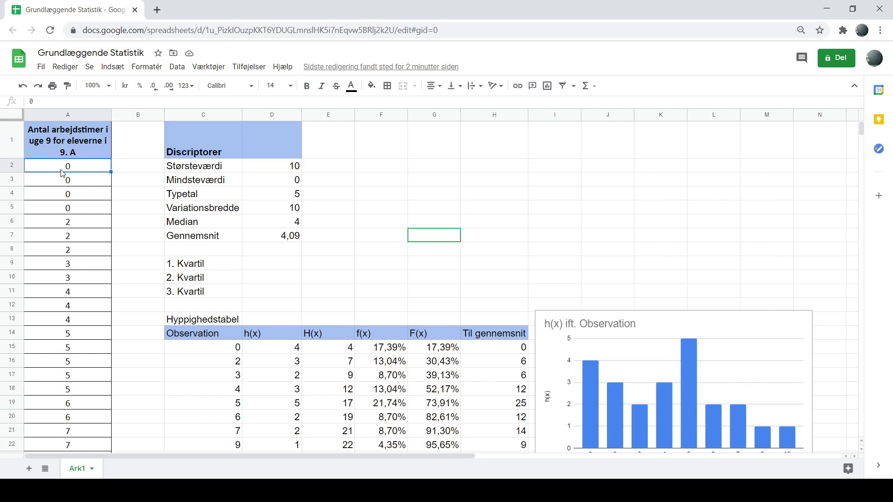
{"action": "key", "text": "Down"}
{"action": "key", "text": "Down"}
{"action": "key", "text": "Down"}
{"action": "key", "text": "Down"}
{"action": "key", "text": "Down"}
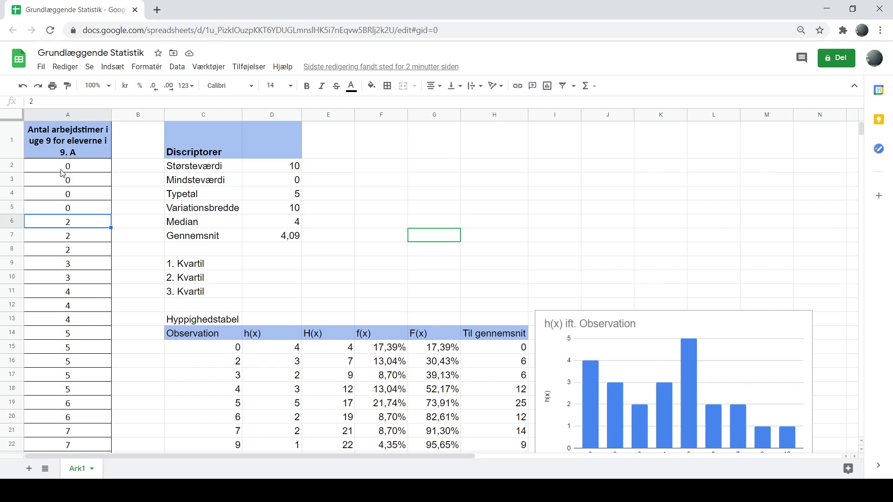
{"action": "key", "text": "Down"}
{"action": "key", "text": "Down"}
{"action": "key", "text": "Down"}
{"action": "key", "text": "Down"}
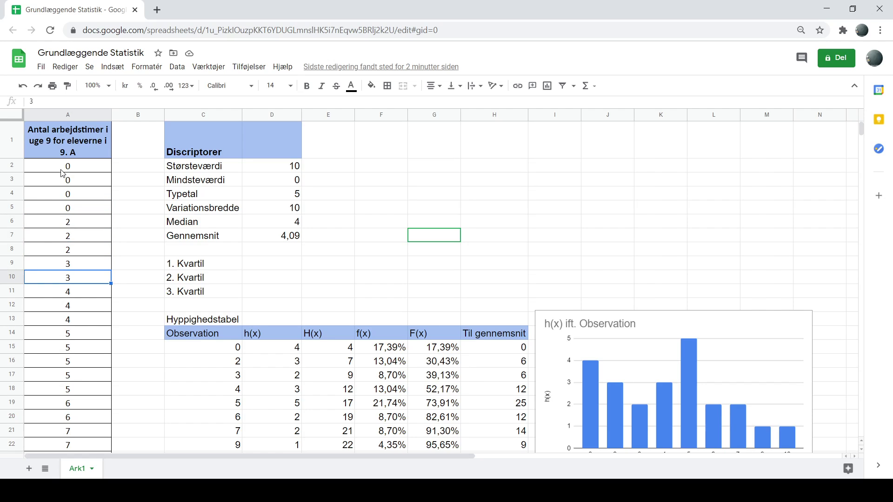
{"action": "key", "text": "Down"}
{"action": "key", "text": "Down"}
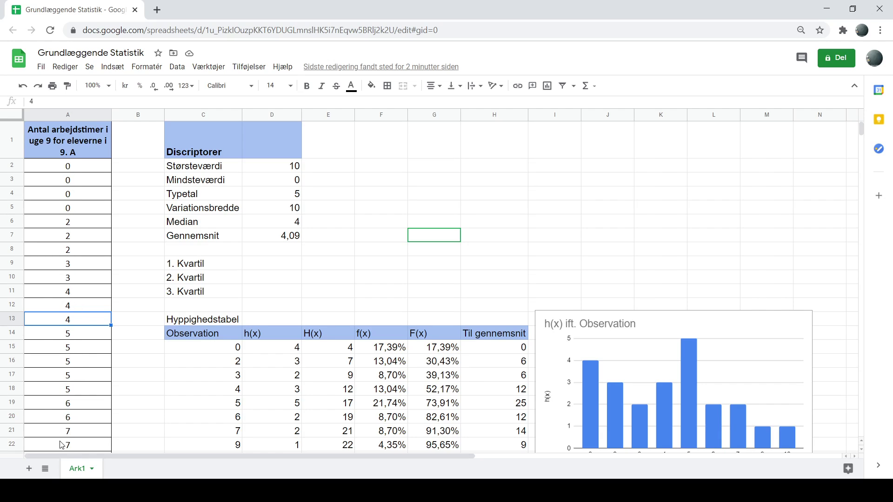
{"action": "scroll", "coordinate": [104, 370], "scroll_direction": "down", "scroll_amount": 1}
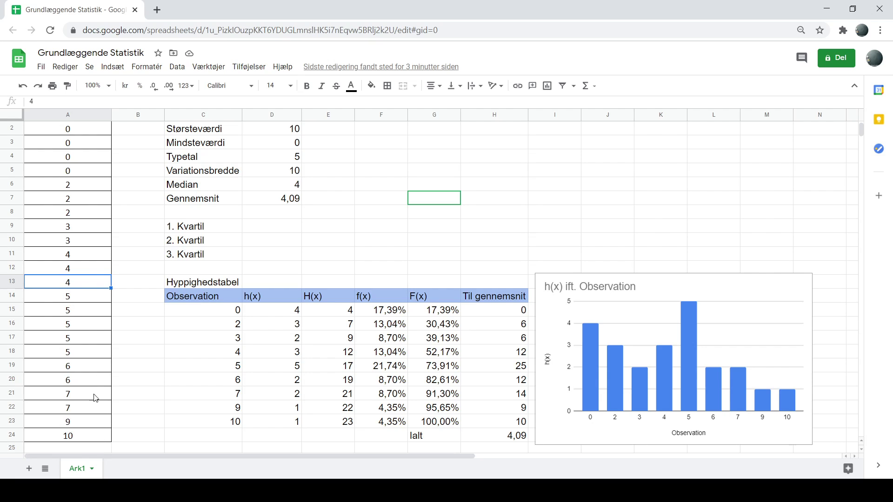
{"action": "scroll", "coordinate": [88, 269], "scroll_direction": "up", "scroll_amount": 1}
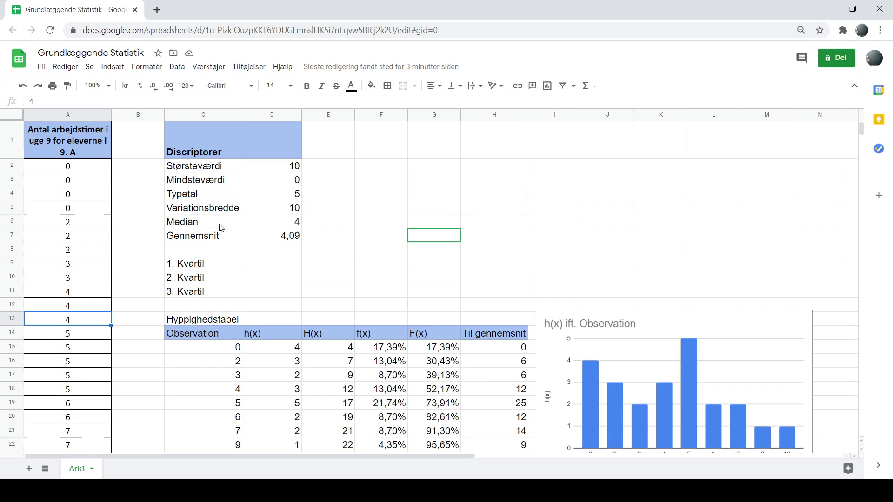
{"action": "left_click", "coordinate": [270, 223]}
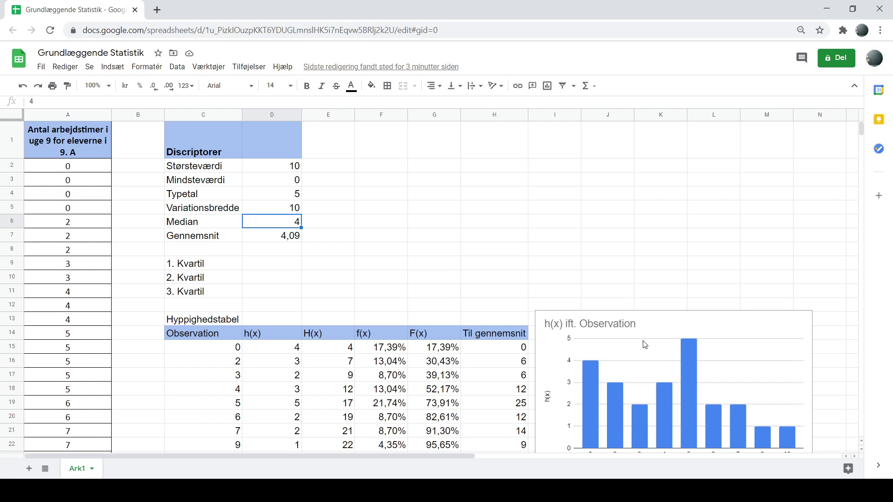
- Move the h(x) ift. Observation chart up so its upper edge sits beside row 5
{"action": "left_click", "coordinate": [646, 317]}
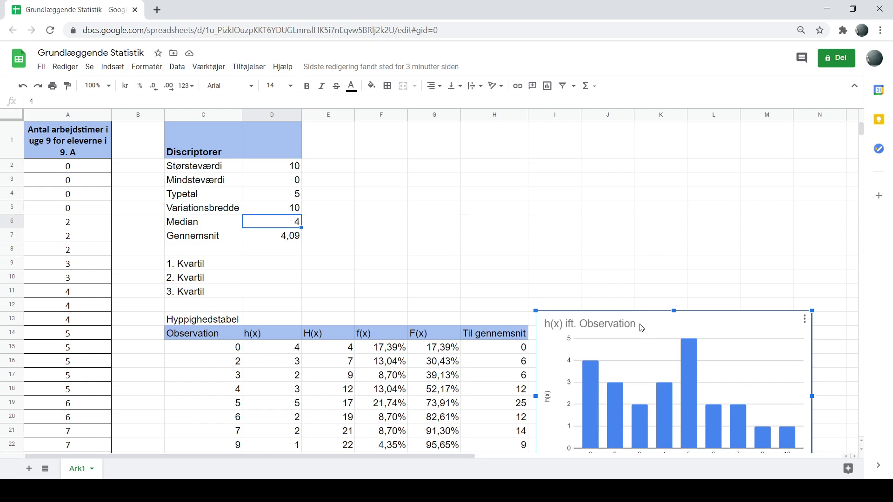
{"action": "left_click_drag", "start_coordinate": [642, 334], "coordinate": [645, 231]}
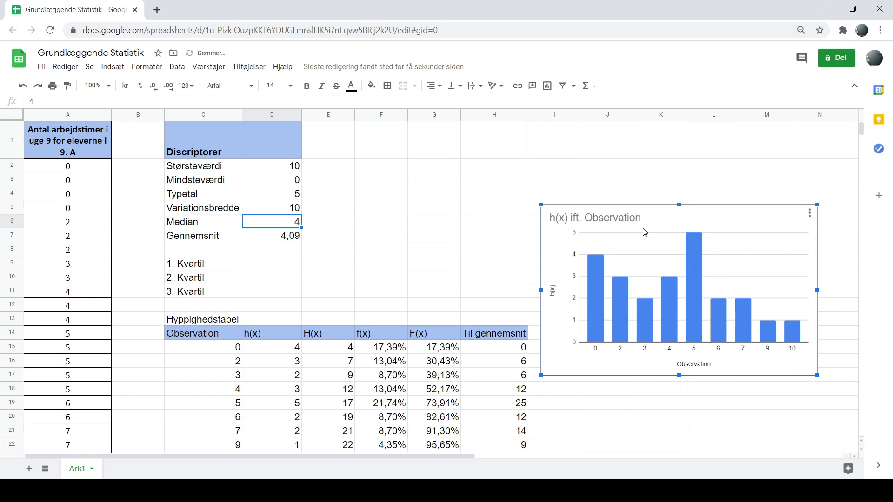
- Review the 1. Kvartil, 2. Kvartil and 3. Kvartil labels in C9:C11
{"action": "left_click", "coordinate": [186, 265]}
{"action": "left_click", "coordinate": [189, 279]}
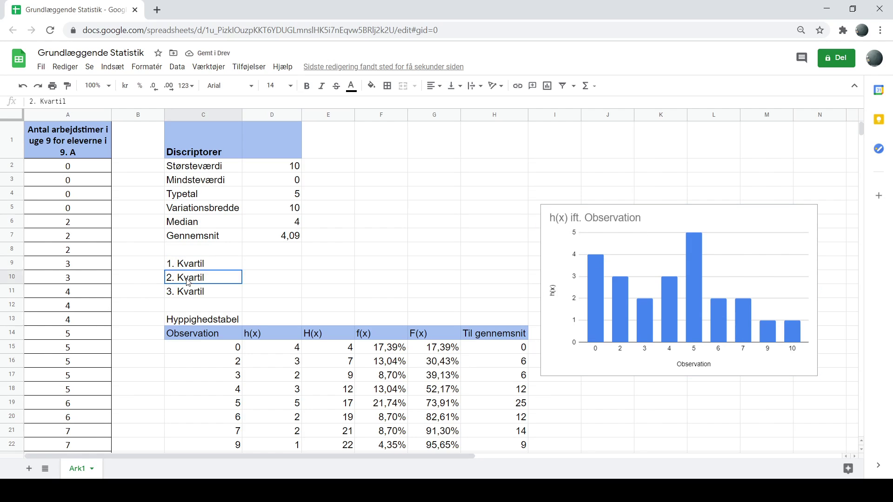
{"action": "left_click", "coordinate": [190, 293]}
{"action": "left_click", "coordinate": [191, 281]}
{"action": "left_click", "coordinate": [193, 269]}
{"action": "left_click", "coordinate": [191, 281]}
{"action": "left_click", "coordinate": [196, 291]}
{"action": "left_click", "coordinate": [196, 279]}
{"action": "left_click", "coordinate": [198, 268]}
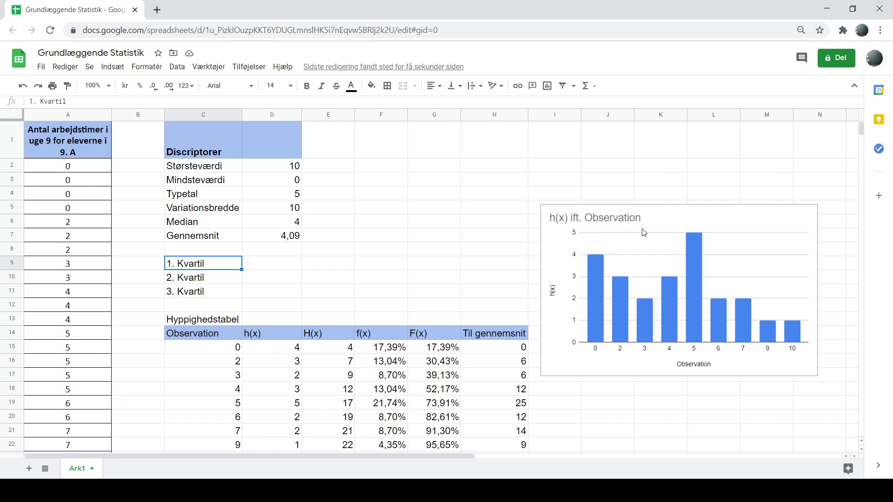
- Move the h(x) ift. Observation chart down so its upper edge sits beside row 9
{"action": "left_click", "coordinate": [615, 233]}
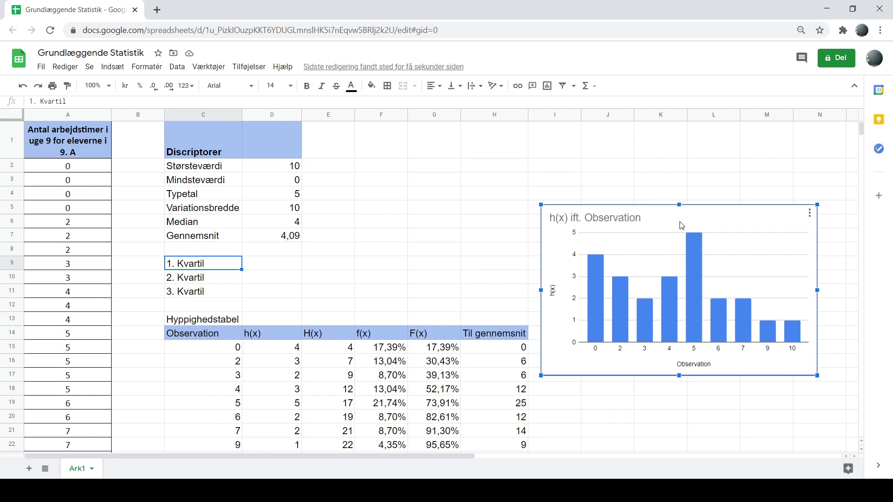
{"action": "left_click_drag", "start_coordinate": [672, 220], "coordinate": [674, 281]}
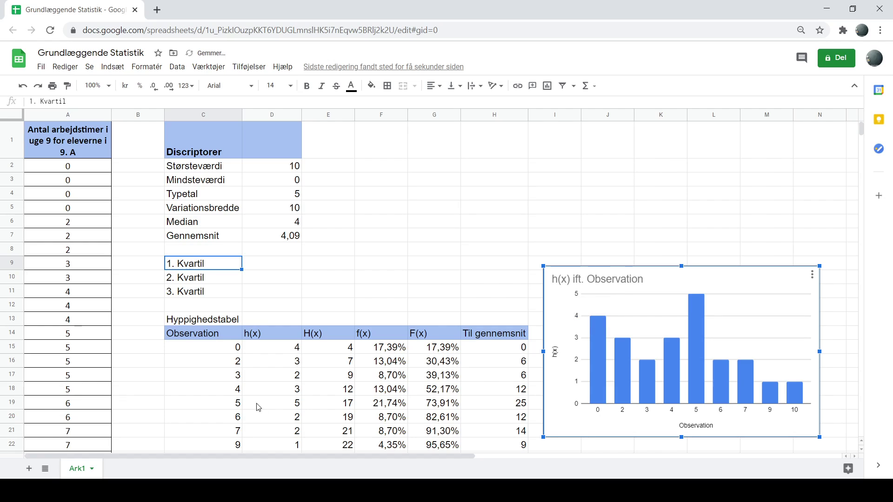
- Insert a column chart of h(x) against Observation from the frequency table values in C15:D22
{"action": "left_click", "coordinate": [212, 356]}
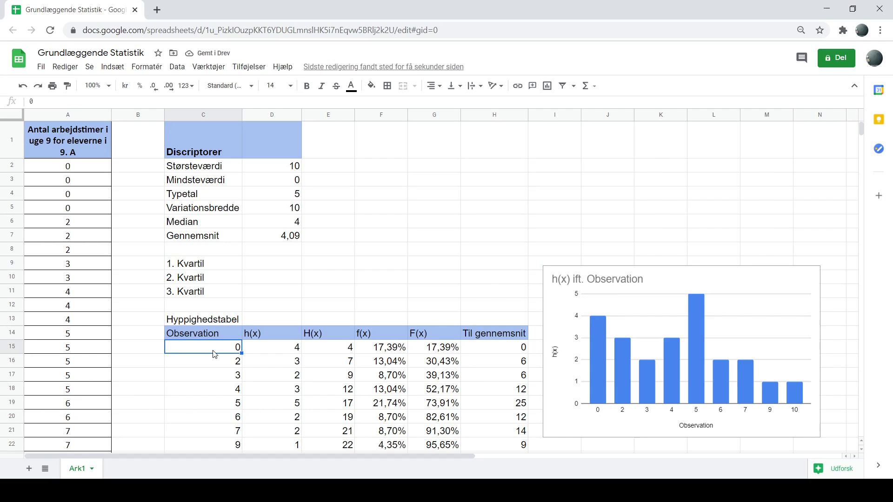
{"action": "key", "text": "shift+Right"}
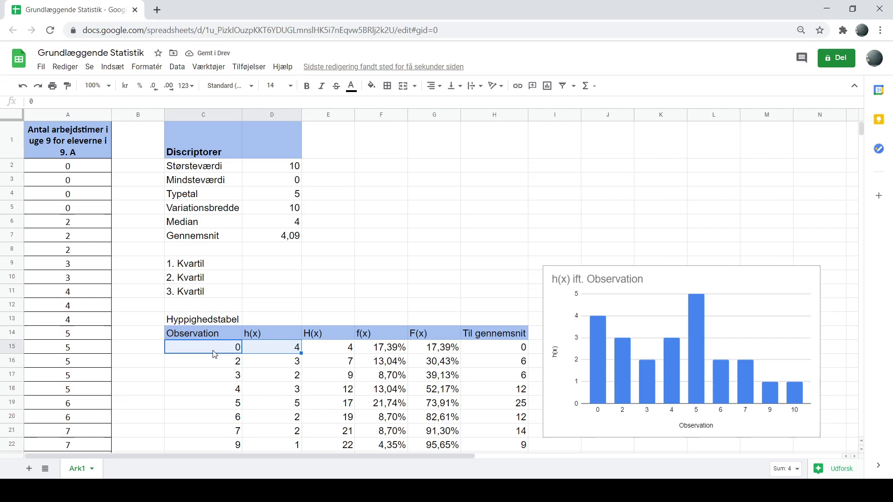
{"action": "key", "text": "shift+Down"}
{"action": "key", "text": "shift+Down"}
{"action": "key", "text": "shift+Down"}
{"action": "key", "text": "shift+Down"}
{"action": "key", "text": "shift+Down"}
{"action": "key", "text": "shift+Down"}
{"action": "key", "text": "shift+Down"}
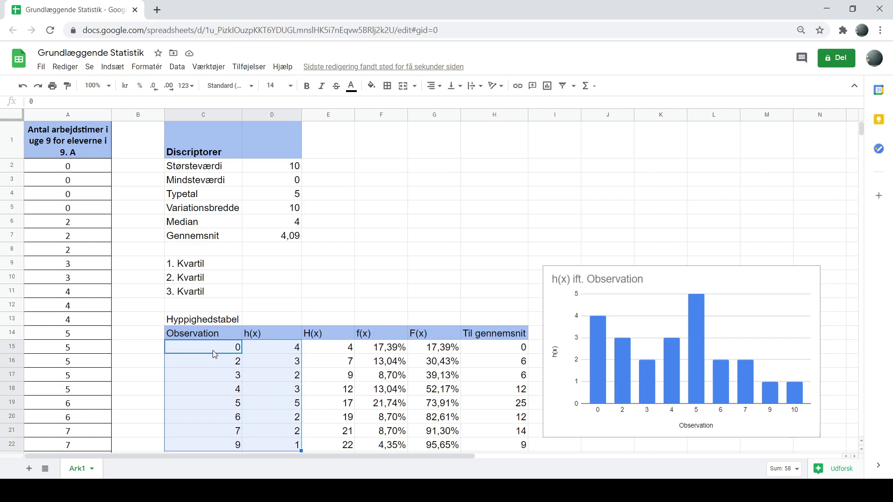
{"action": "left_click", "coordinate": [117, 68]}
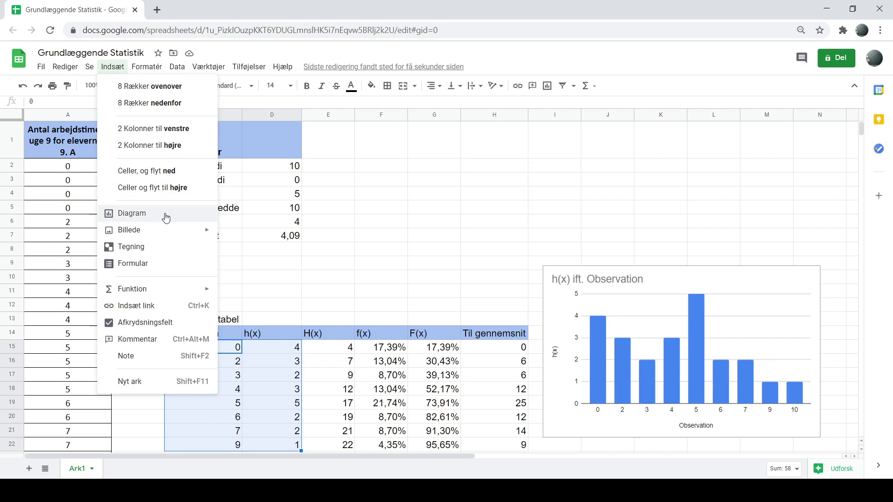
{"action": "left_click", "coordinate": [153, 221]}
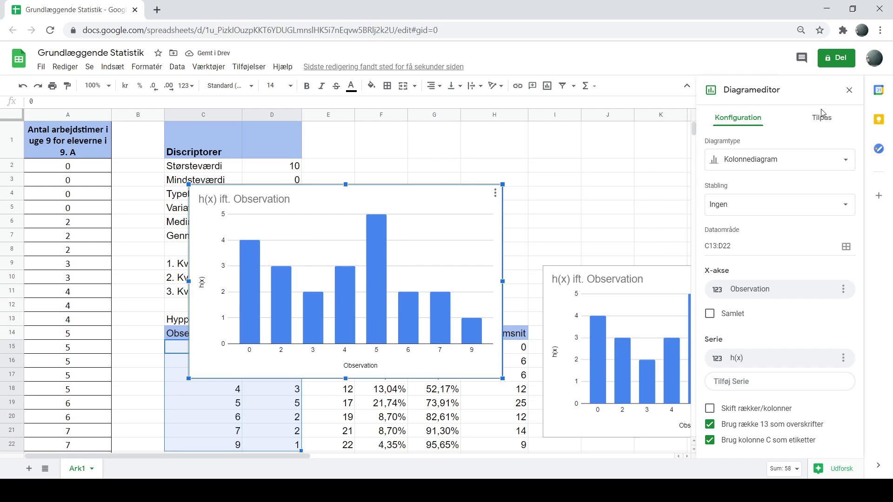
- Look through the suggested chart types for the new h(x) chart and delete that duplicate chart
{"action": "left_click", "coordinate": [847, 163]}
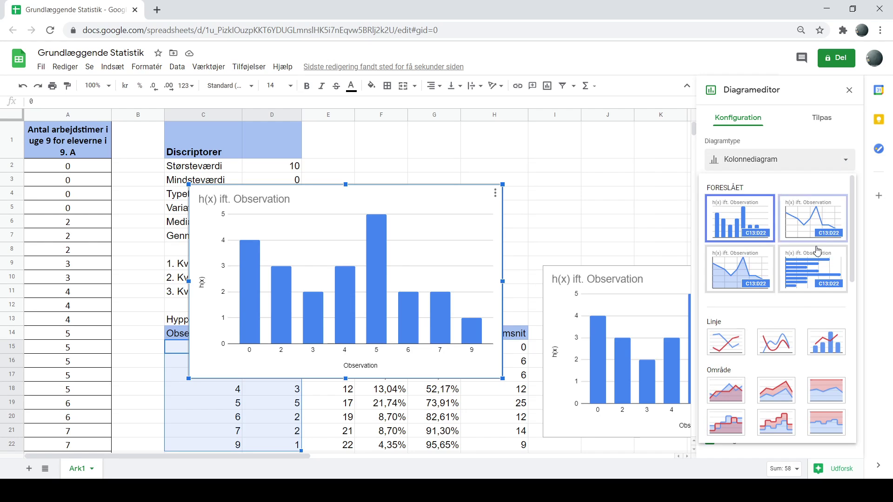
{"action": "left_click", "coordinate": [829, 160]}
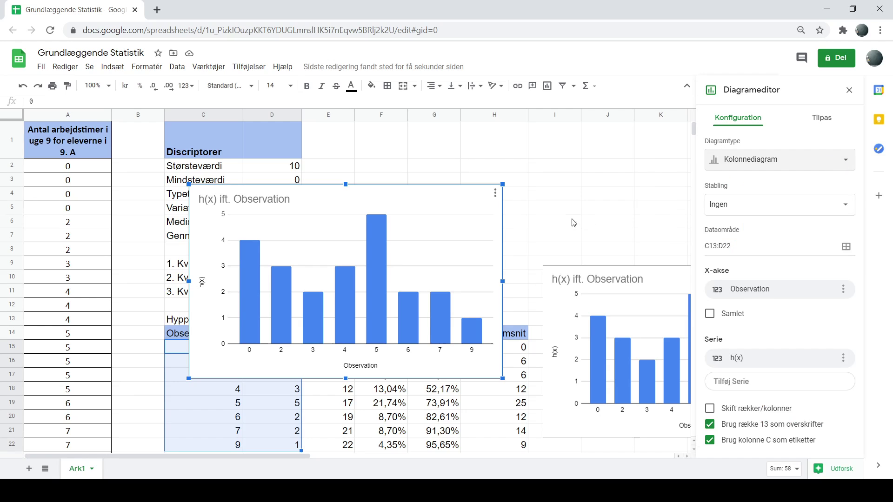
{"action": "left_click", "coordinate": [495, 195]}
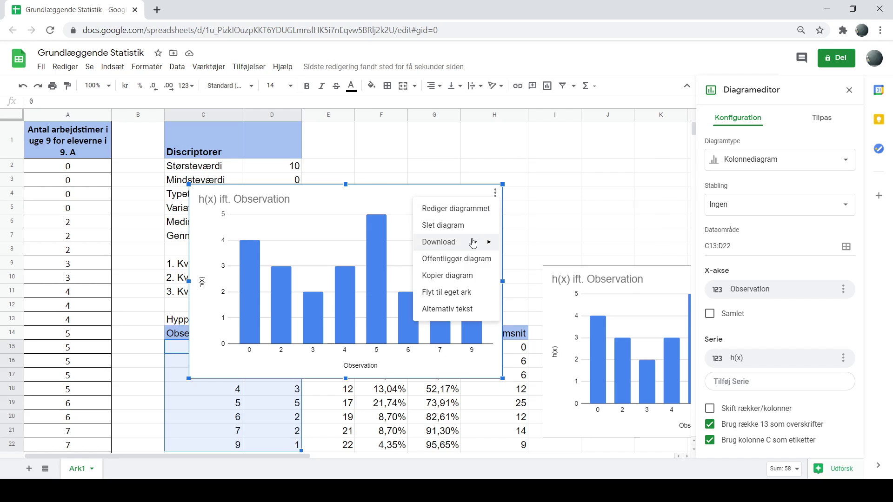
{"action": "left_click", "coordinate": [450, 231]}
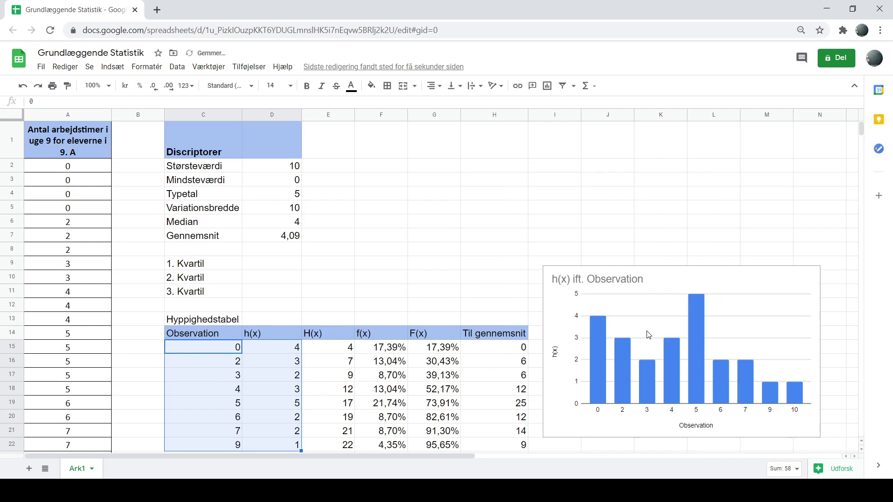
- Examine the bars of the h(x) ift. Observation chart and move it down so its upper edge sits beside row 10
{"action": "left_click", "coordinate": [649, 354]}
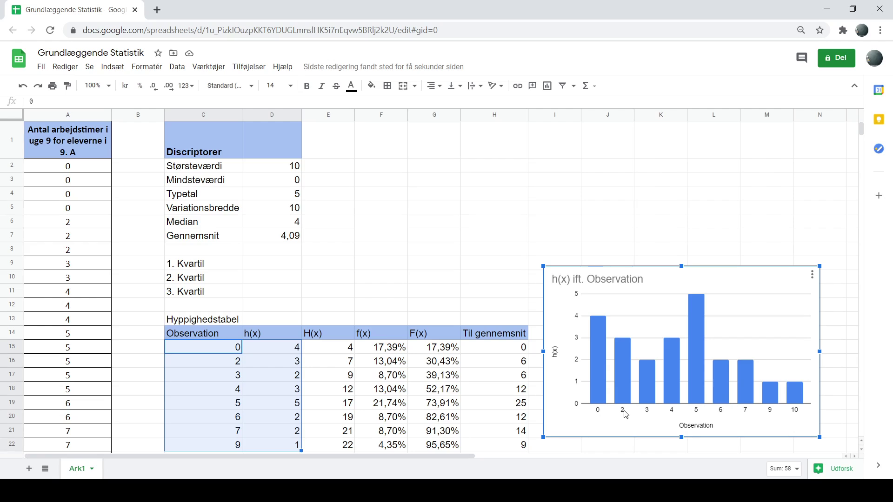
{"action": "mouse_move", "coordinate": [625, 362]}
{"action": "mouse_move", "coordinate": [688, 353]}
{"action": "left_click_drag", "start_coordinate": [670, 287], "coordinate": [672, 300]}
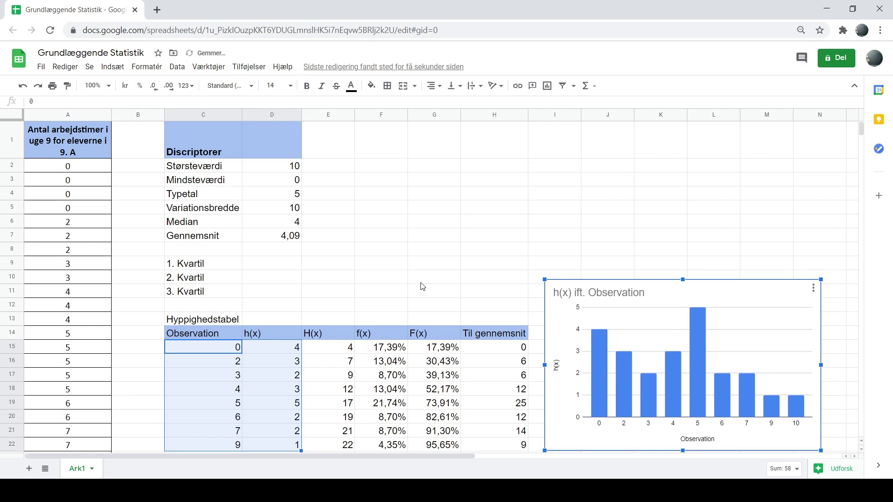
- Insert a chart of the f(x) percentages in F15:F22
{"action": "left_click", "coordinate": [389, 351]}
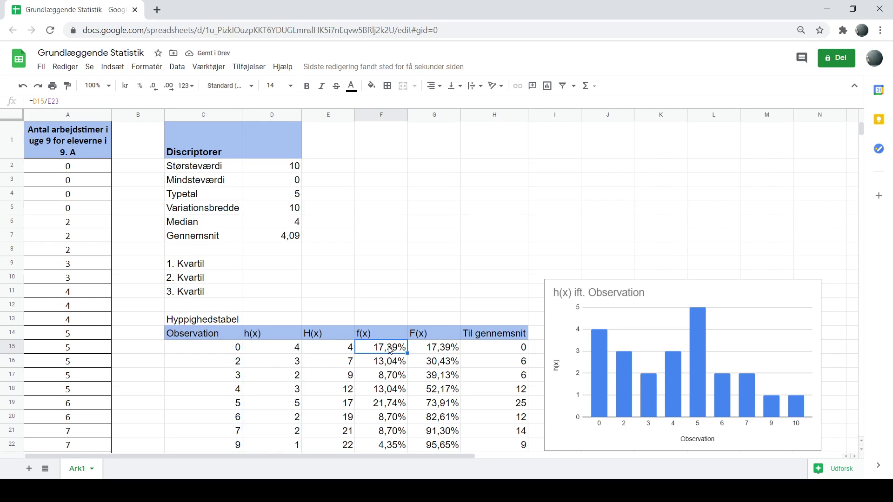
{"action": "key", "text": "shift+Down"}
{"action": "key", "text": "shift+Down"}
{"action": "key", "text": "shift+Down"}
{"action": "key", "text": "shift+Down"}
{"action": "key", "text": "shift+Down"}
{"action": "key", "text": "shift+Down"}
{"action": "key", "text": "shift+Down"}
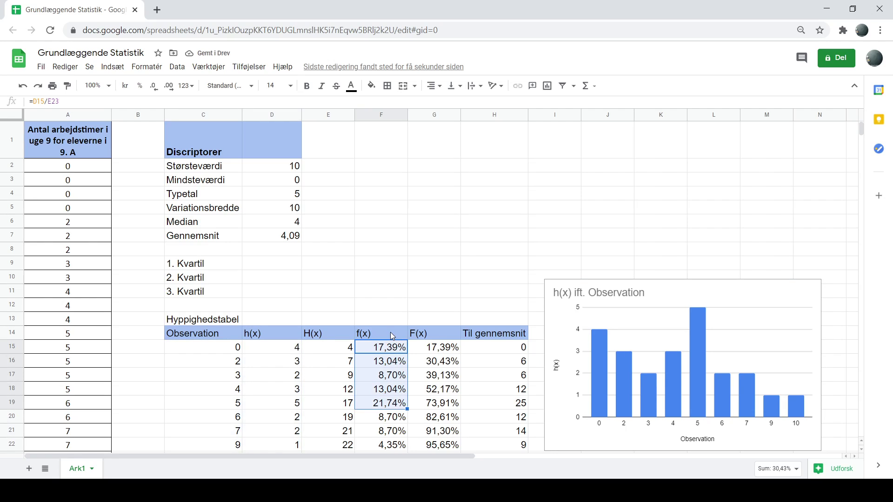
{"action": "left_click", "coordinate": [112, 67]}
{"action": "left_click", "coordinate": [140, 214]}
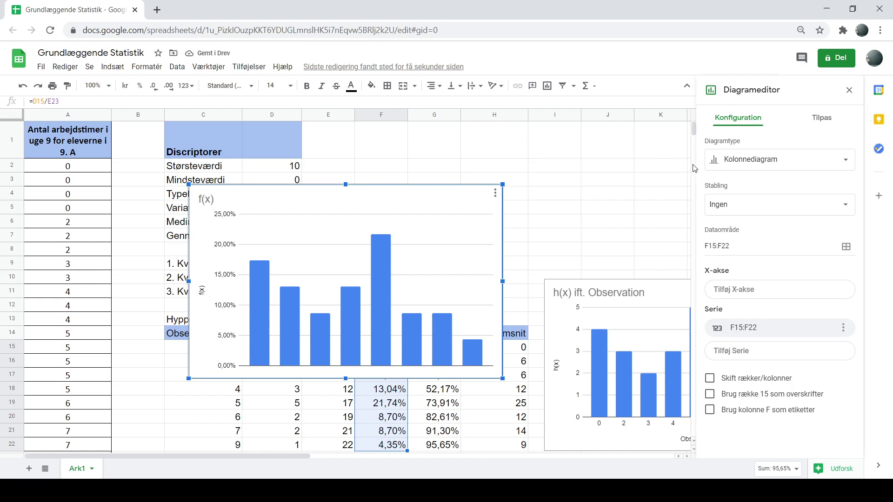
- Change the f(x) chart to a pie chart (Cirkeldiagram), and delete it from the sheet
{"action": "left_click", "coordinate": [847, 168]}
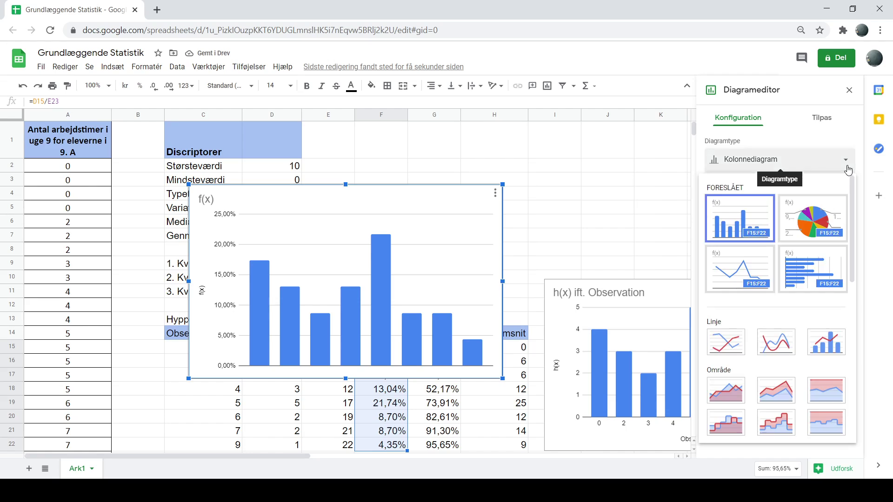
{"action": "left_click", "coordinate": [807, 226]}
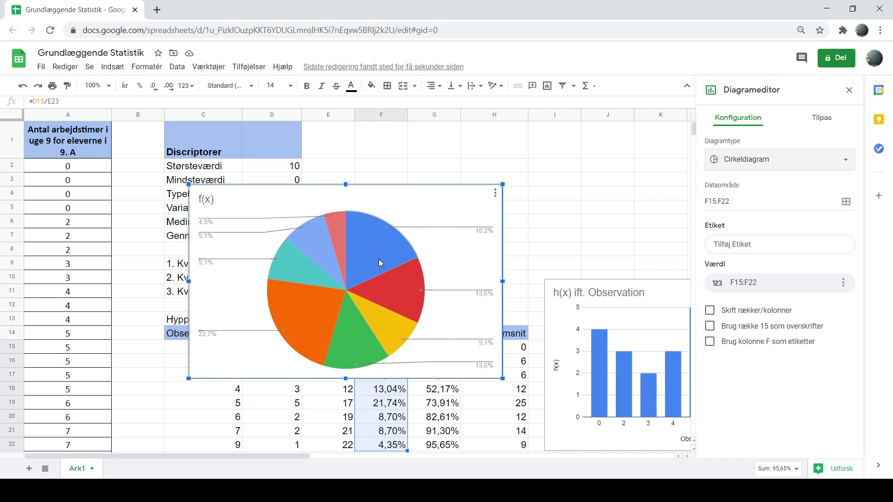
{"action": "left_click", "coordinate": [495, 197]}
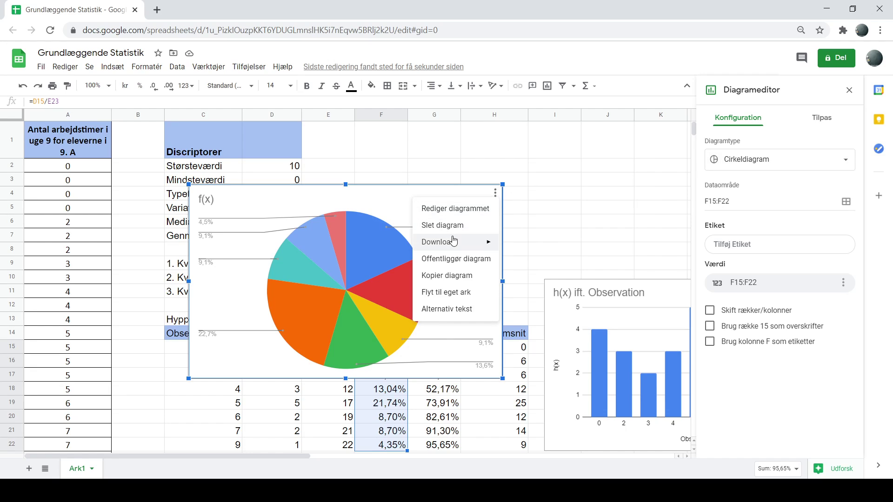
{"action": "left_click", "coordinate": [443, 226]}
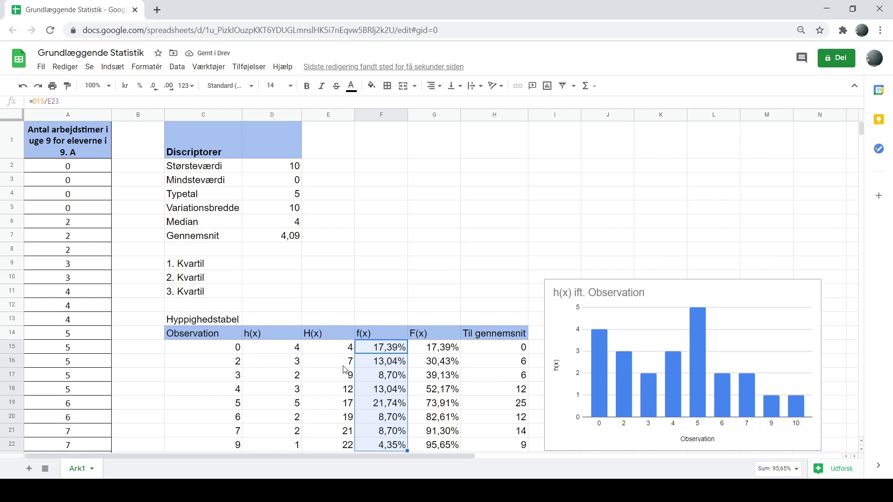
{"action": "left_click", "coordinate": [276, 350]}
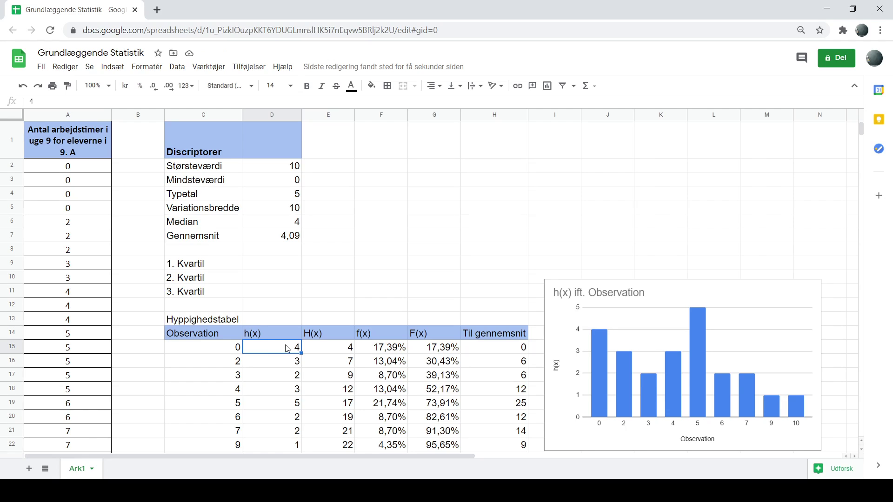
{"action": "key", "text": "ctrl+Down"}
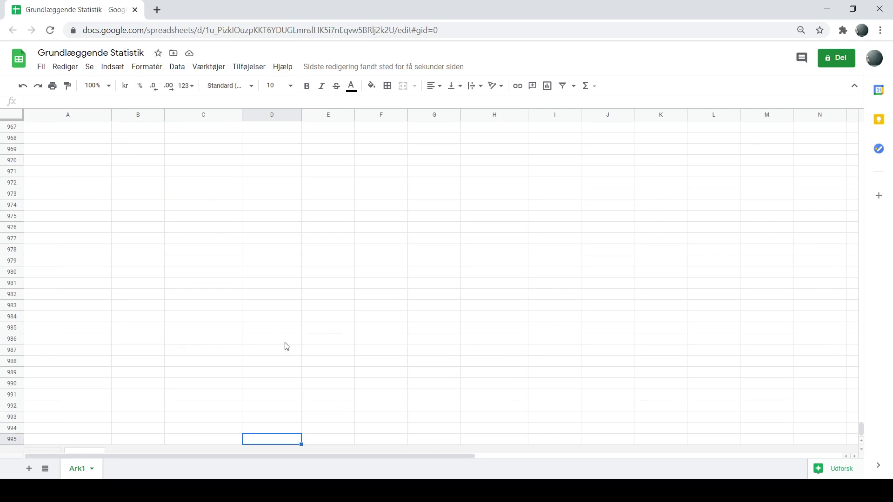
{"action": "key", "text": "Up"}
{"action": "key", "text": "Up"}
{"action": "key", "text": "Up"}
{"action": "key", "text": "Up"}
{"action": "key", "text": "Up"}
{"action": "key", "text": "Up"}
{"action": "key", "text": "Up"}
{"action": "key", "text": "Up"}
{"action": "key", "text": "Up"}
{"action": "scroll", "coordinate": [287, 311], "scroll_direction": "up", "scroll_amount": 20}
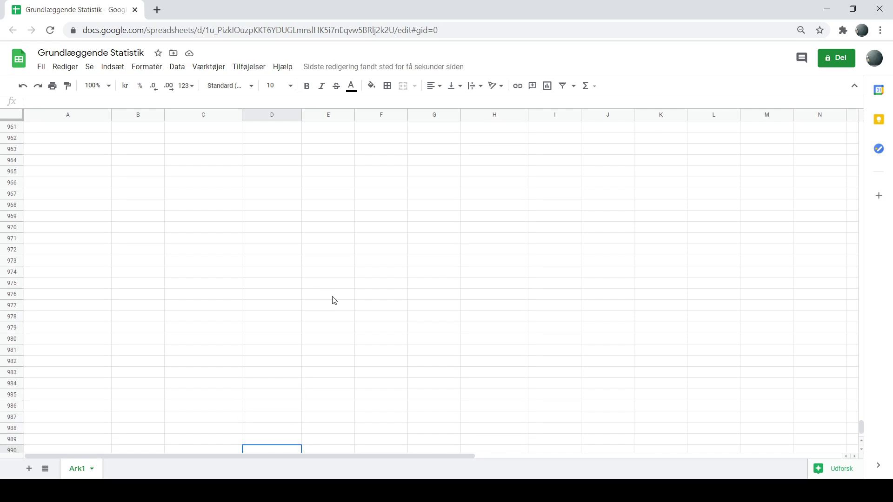
{"action": "scroll", "coordinate": [389, 312], "scroll_direction": "up", "scroll_amount": 20}
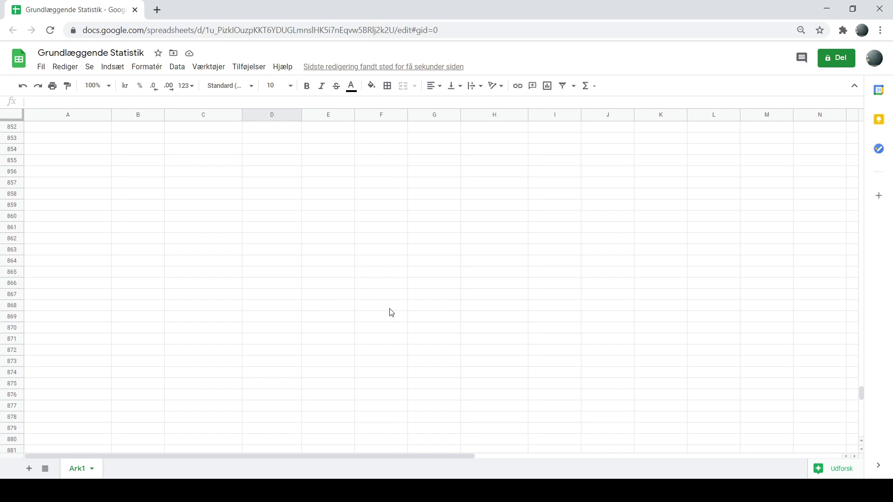
{"action": "scroll", "coordinate": [402, 311], "scroll_direction": "up", "scroll_amount": 20}
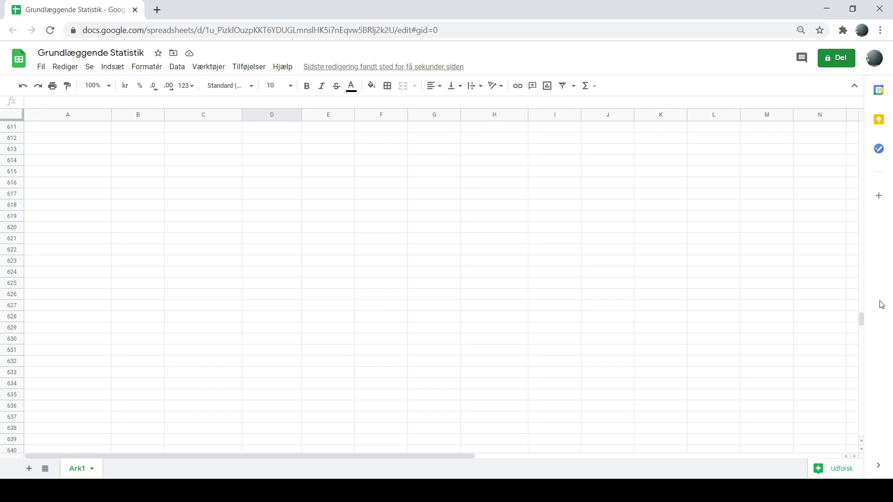
{"action": "left_click_drag", "start_coordinate": [861, 320], "coordinate": [875, 134]}
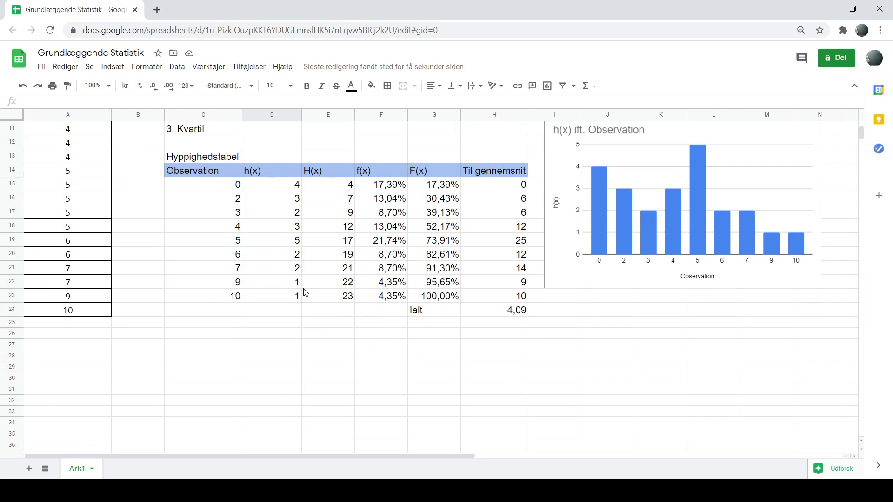
- Select the h(x) values of the frequency table in D15:D23
{"action": "left_click", "coordinate": [296, 191]}
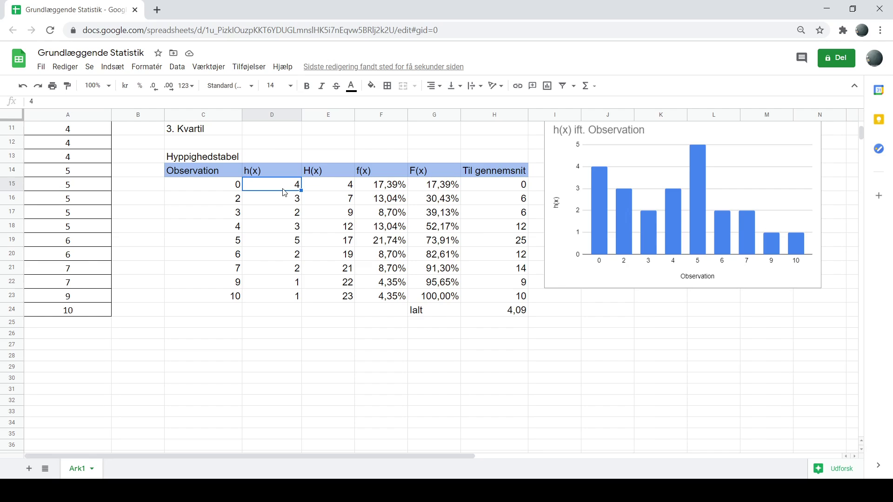
{"action": "key", "text": "shift+Down"}
{"action": "key", "text": "shift+Down"}
{"action": "key", "text": "shift+Down"}
{"action": "key", "text": "shift+Down"}
{"action": "key", "text": "shift+Down"}
{"action": "key", "text": "shift+Down"}
{"action": "key", "text": "shift+Down"}
{"action": "key", "text": "shift+Down"}
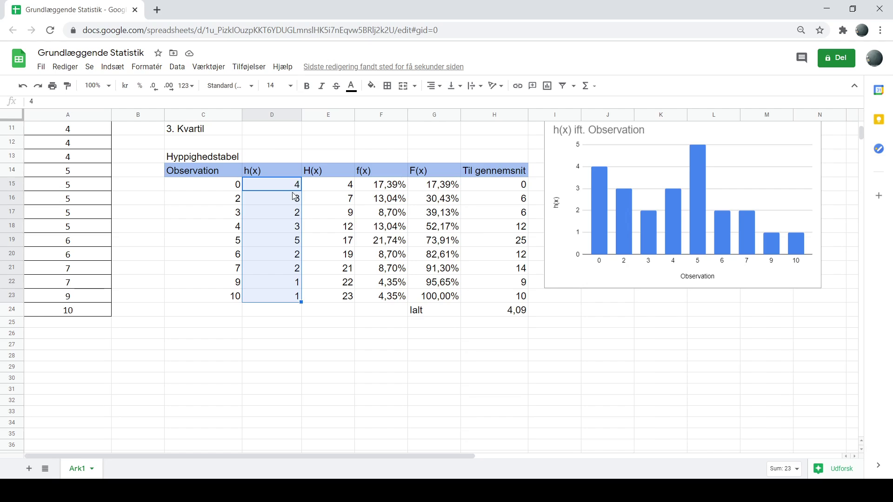
- Add the f(x) percentages in F15:F23 cell by cell to the selected h(x) values
{"action": "left_click", "coordinate": [389, 189], "text": "ctrl"}
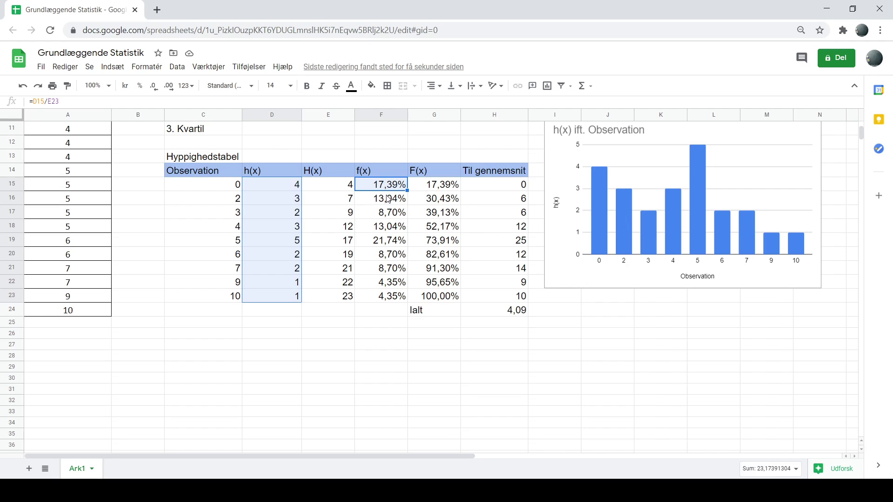
{"action": "left_click", "coordinate": [389, 199], "text": "ctrl"}
{"action": "left_click", "coordinate": [391, 214], "text": "ctrl"}
{"action": "left_click", "coordinate": [389, 228], "text": "ctrl"}
{"action": "left_click", "coordinate": [387, 241], "text": "ctrl"}
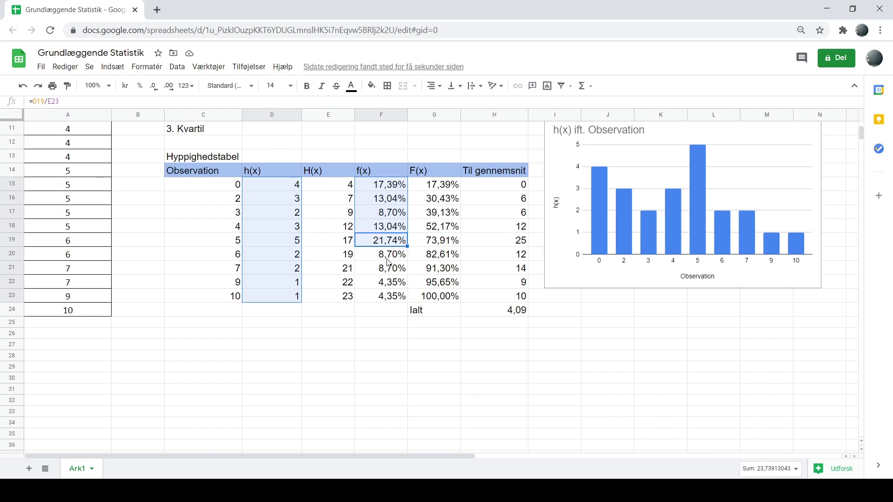
{"action": "left_click", "coordinate": [389, 255], "text": "ctrl"}
{"action": "left_click", "coordinate": [389, 269], "text": "ctrl"}
{"action": "left_click", "coordinate": [387, 282], "text": "ctrl"}
{"action": "left_click", "coordinate": [382, 300], "text": "ctrl"}
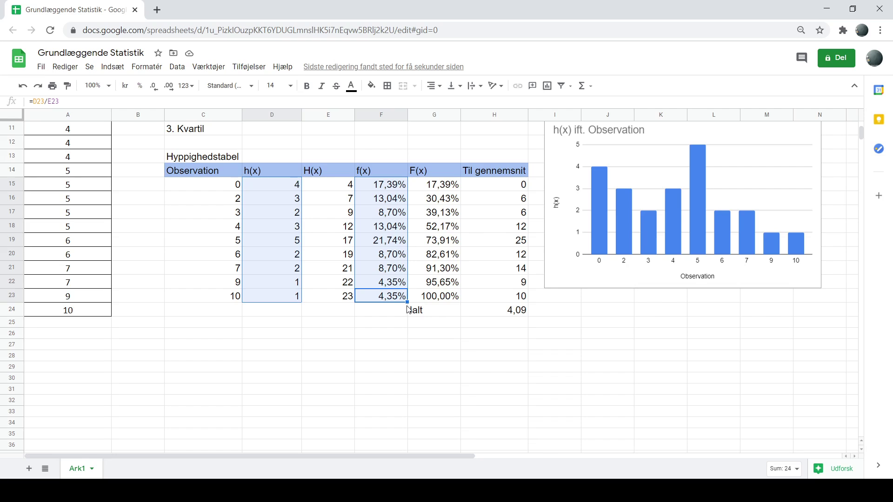
- Clear the multi-column selection by selecting empty cell F26, and return to row 1 of the sheet
{"action": "left_click", "coordinate": [392, 334]}
{"action": "scroll", "coordinate": [535, 293], "scroll_direction": "up", "scroll_amount": 1}
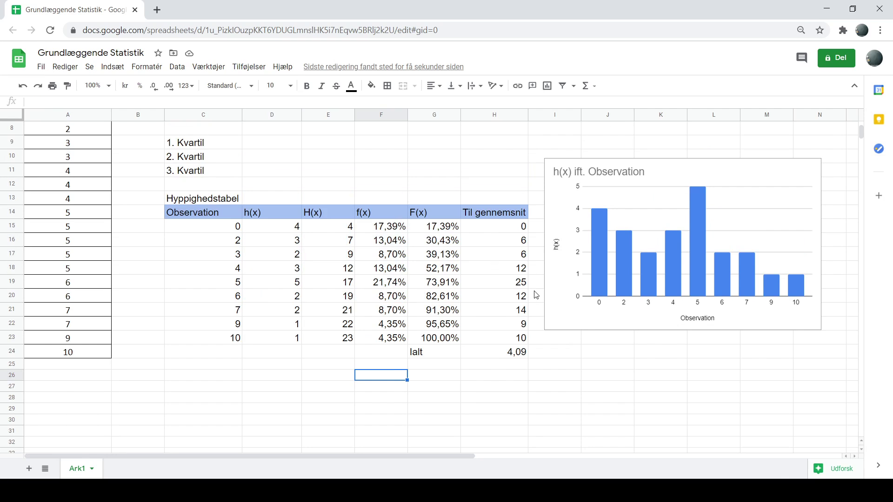
{"action": "scroll", "coordinate": [537, 295], "scroll_direction": "up", "scroll_amount": 1}
{"action": "scroll", "coordinate": [536, 296], "scroll_direction": "up", "scroll_amount": 2}
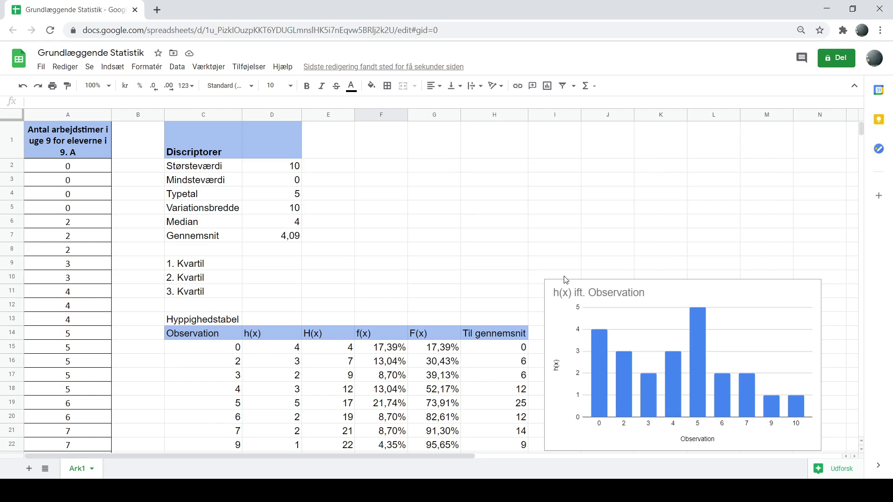